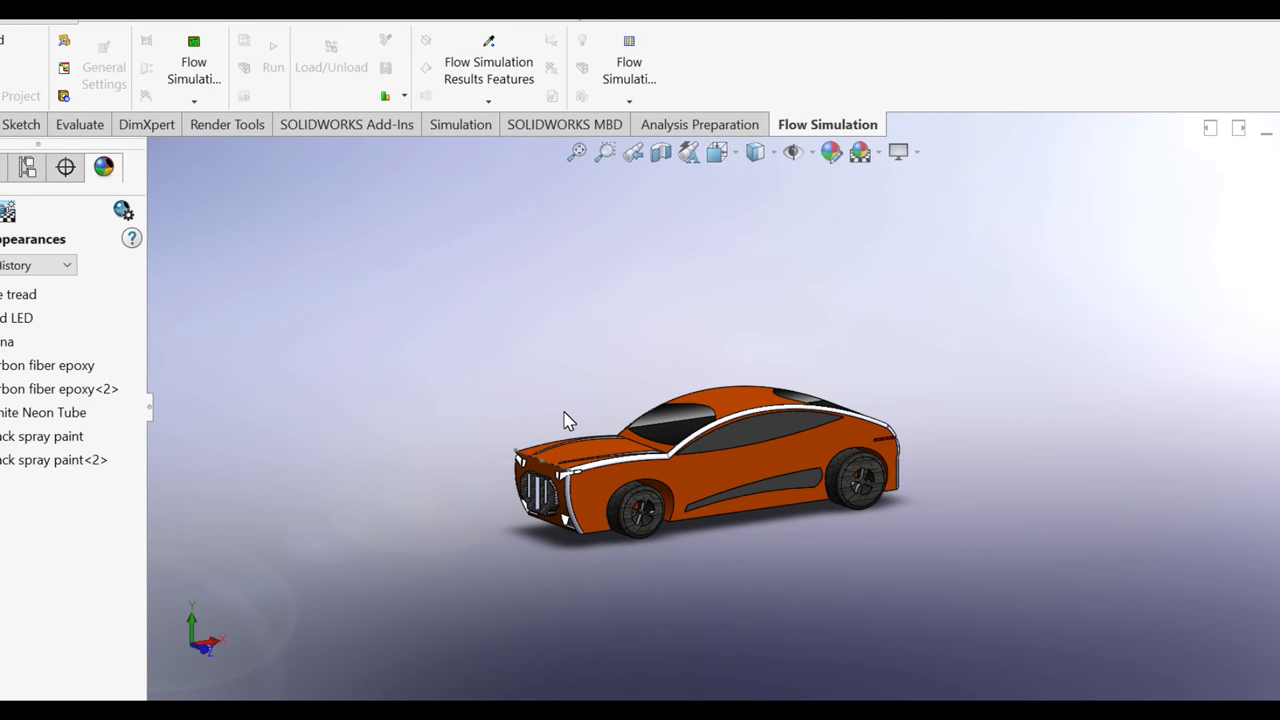
Step: Start a flow simulation project, cancel it, and turn the car toward a front view
scroll(570, 425, "down", 2)
scroll(1028, 451, "down", 2)
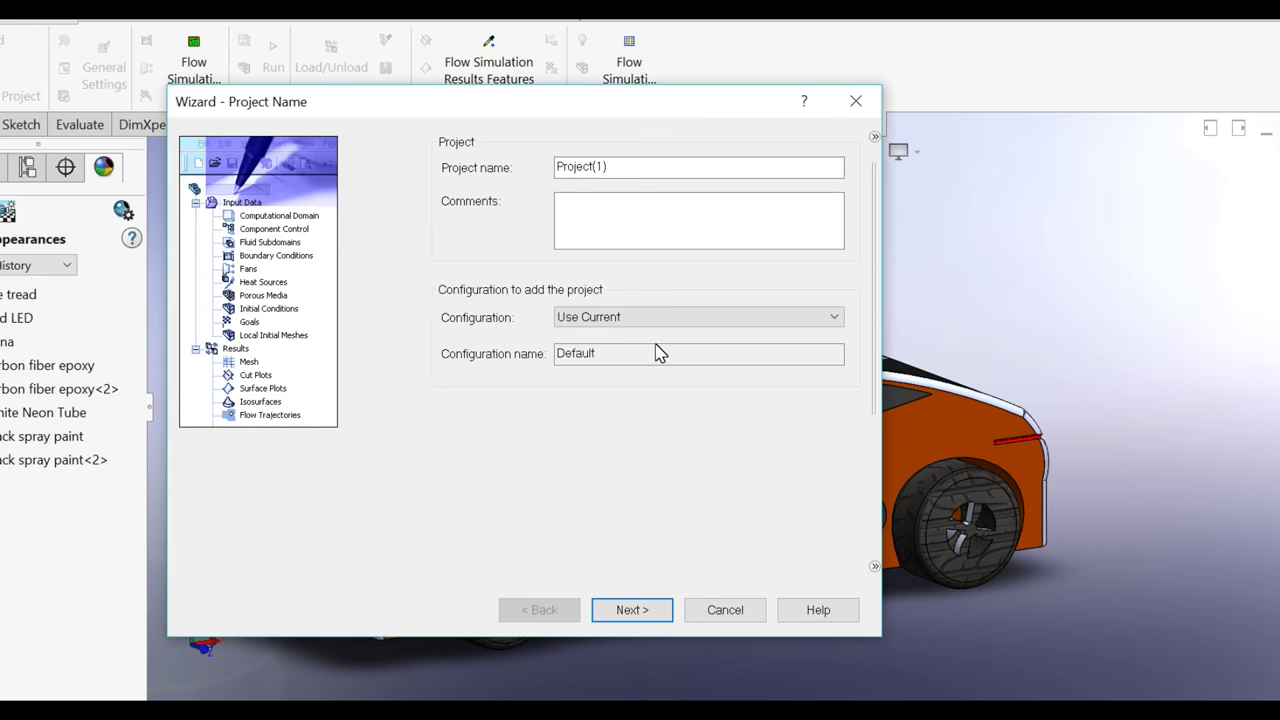
left_click(610, 167)
left_click(856, 101)
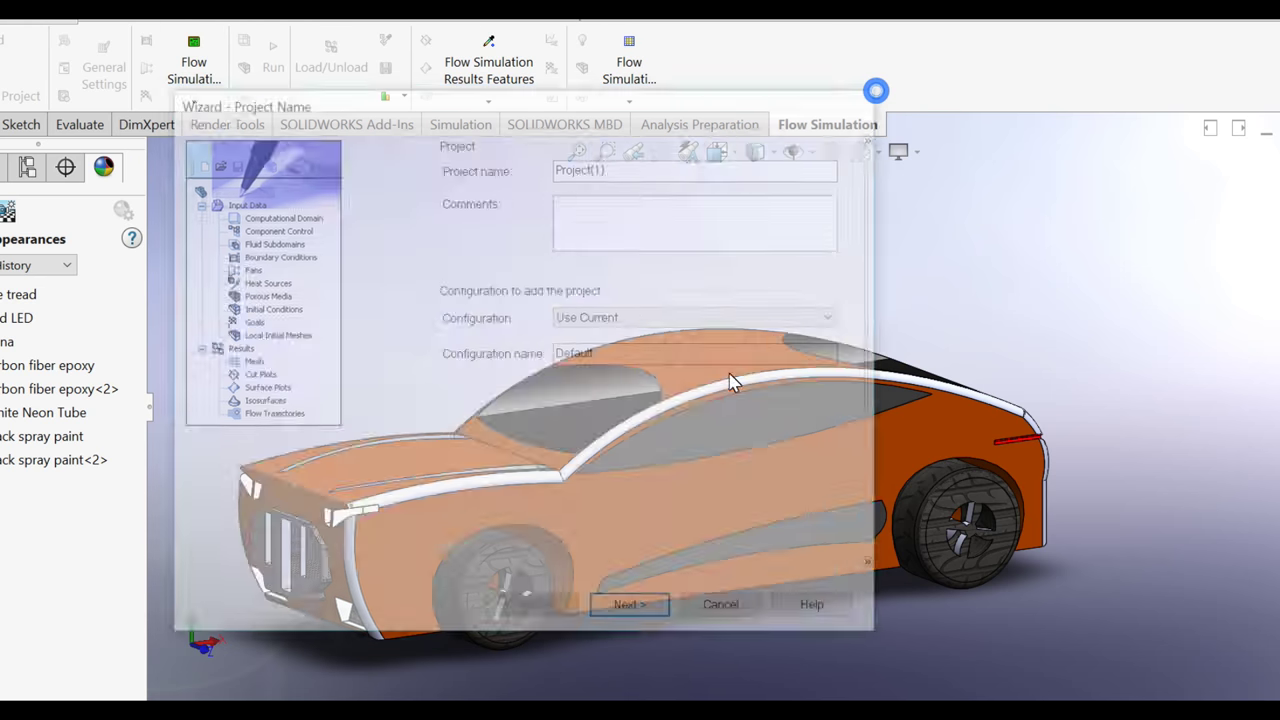
mouse_move(731, 395)
middle_mouse_down()
mouse_move(775, 405)
mouse_move(958, 372)
mouse_move(534, 391)
mouse_move(417, 369)
mouse_move(620, 422)
mouse_move(686, 405)
middle_mouse_up()
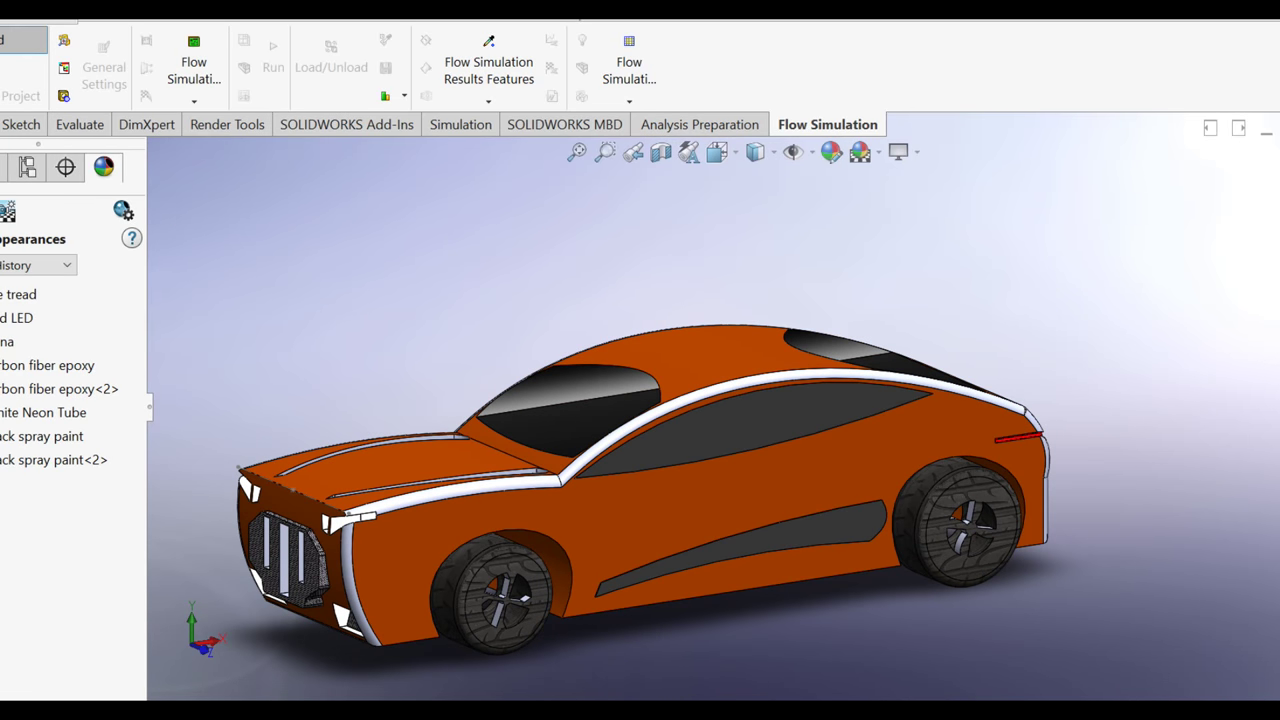
Step: Begin a Wizard project with the default name and SI units, external analysis with gravity
left_click(20, 40)
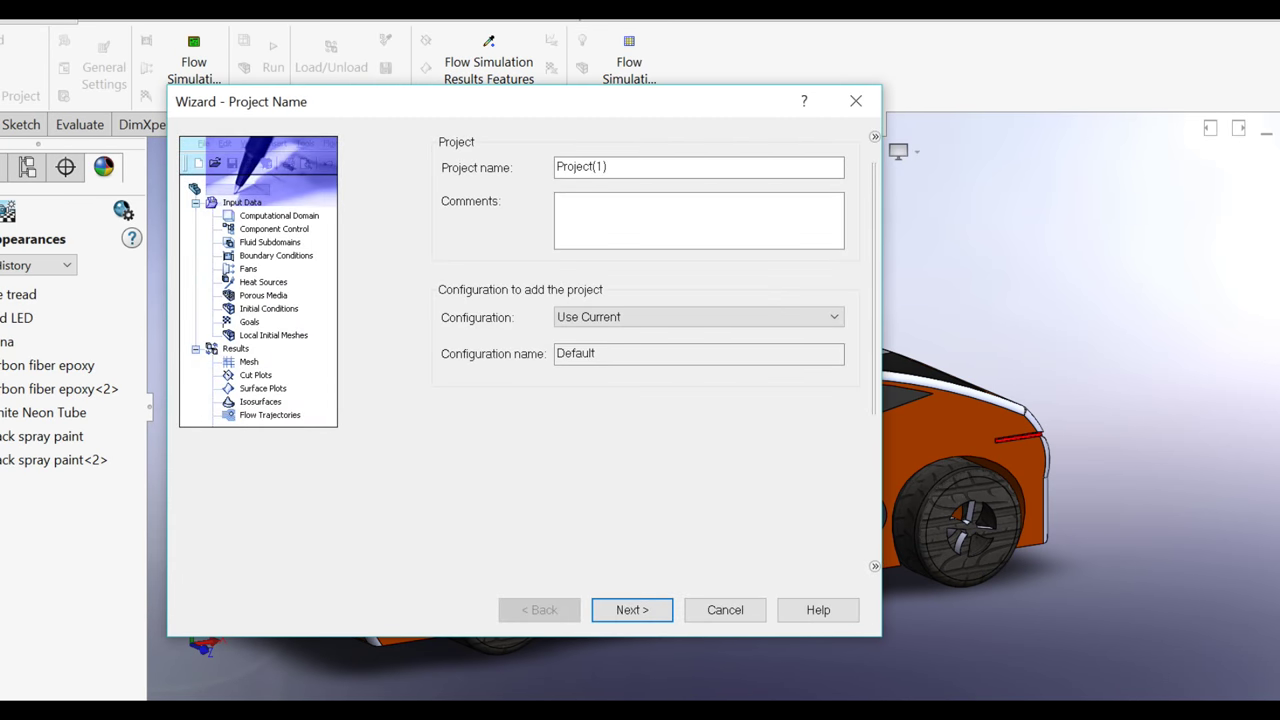
left_click(656, 615)
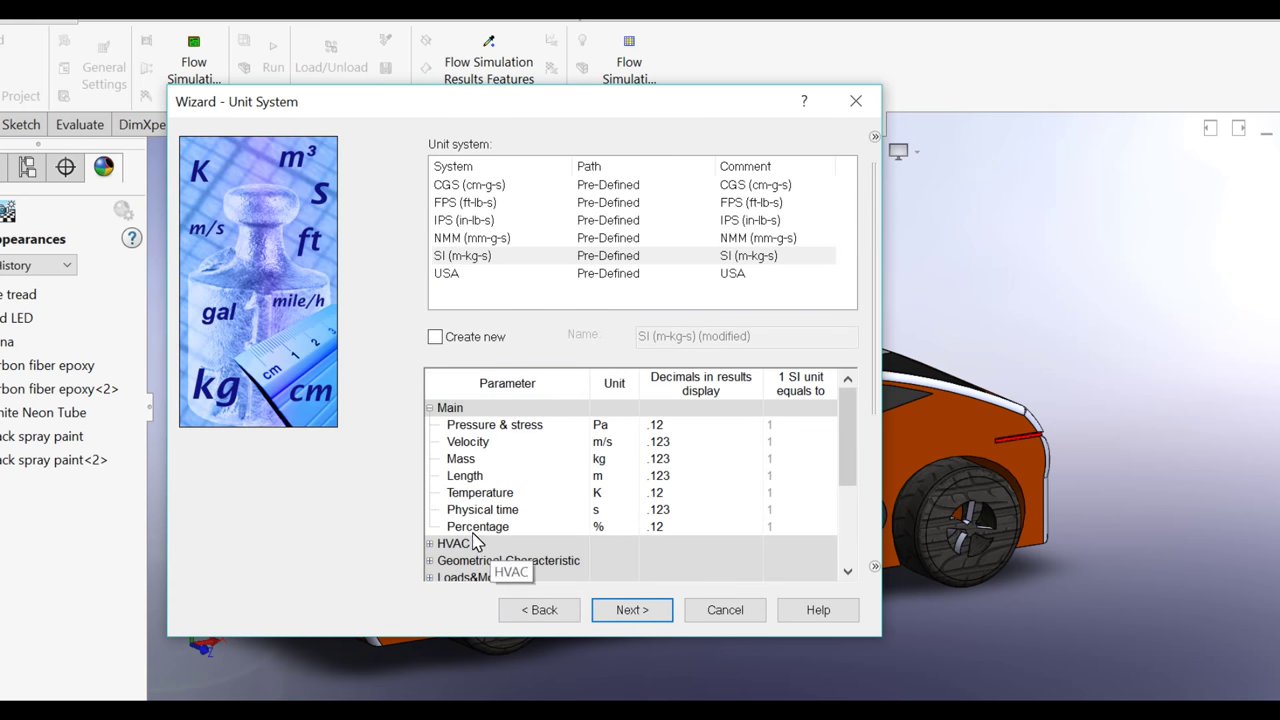
left_click(634, 612)
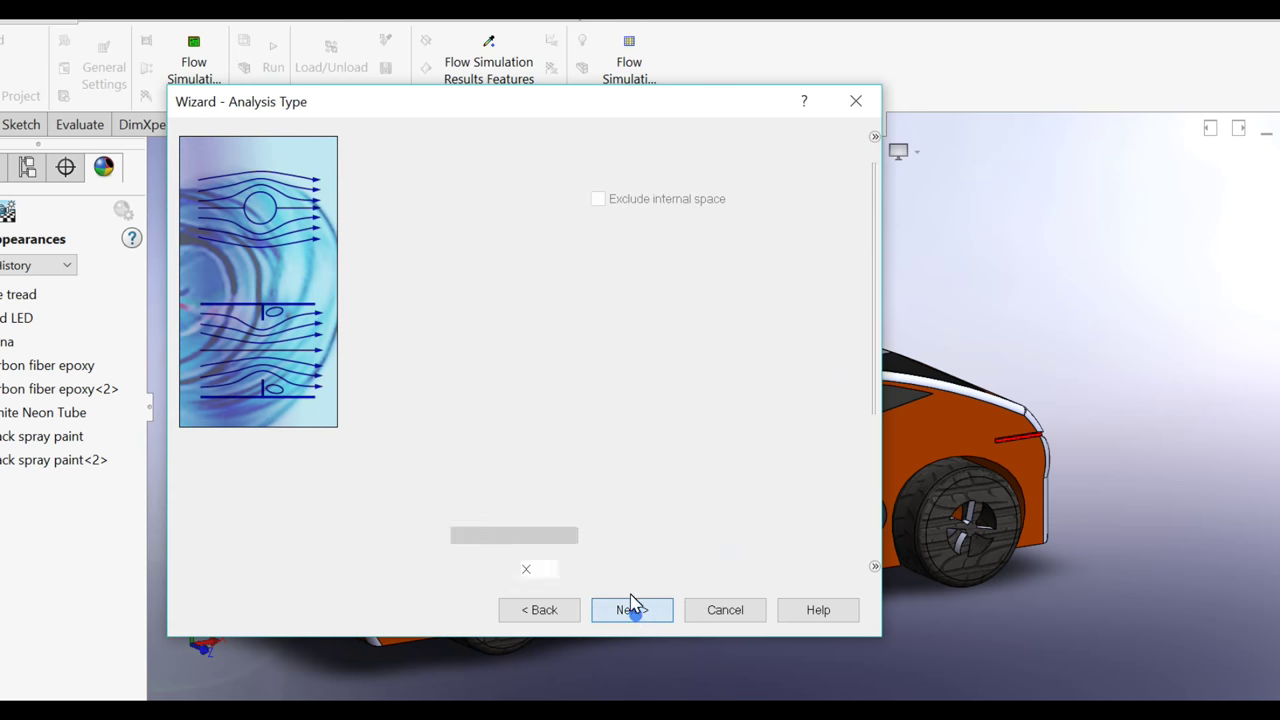
left_click(488, 200)
left_click(655, 326)
left_click(655, 326)
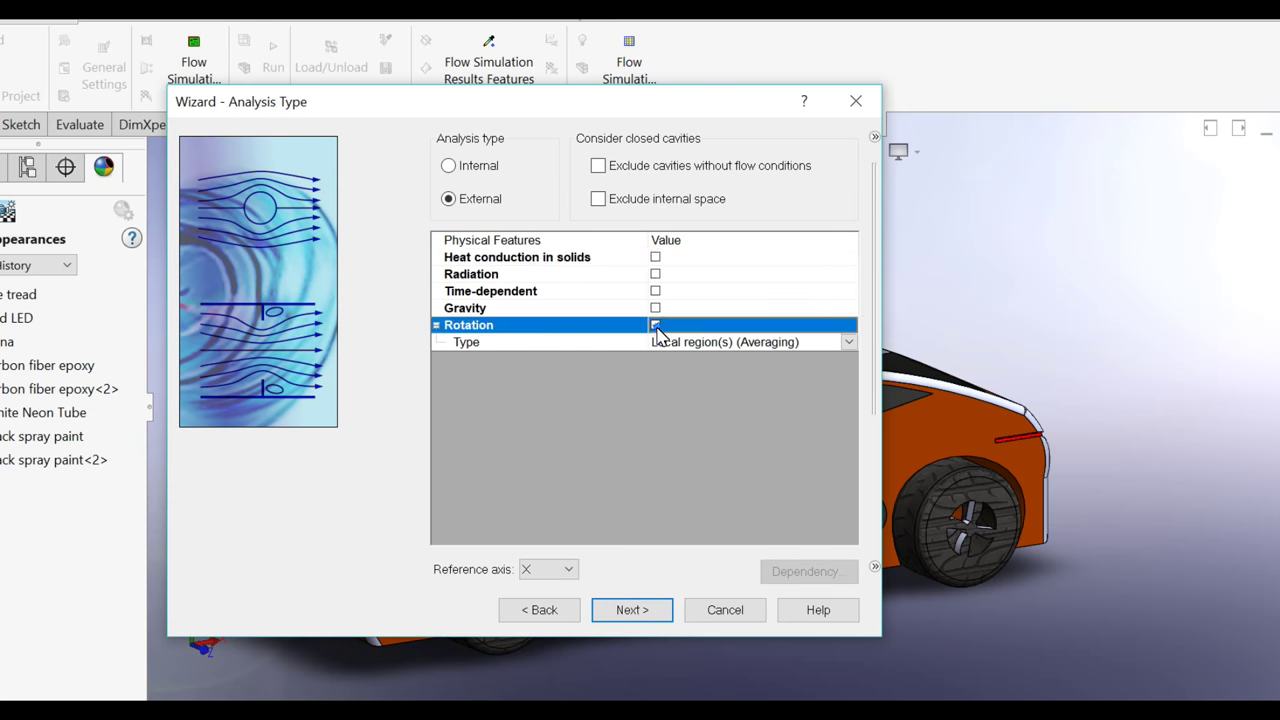
left_click(655, 326)
left_click(655, 308)
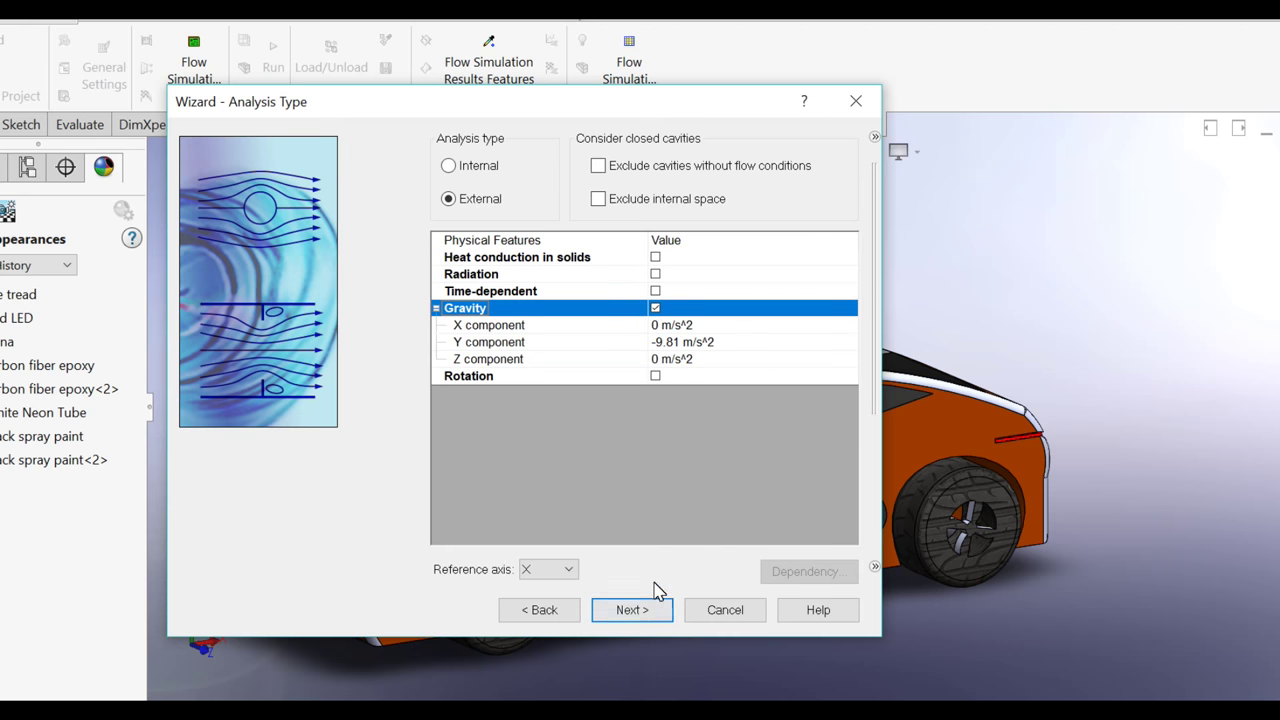
left_click(650, 612)
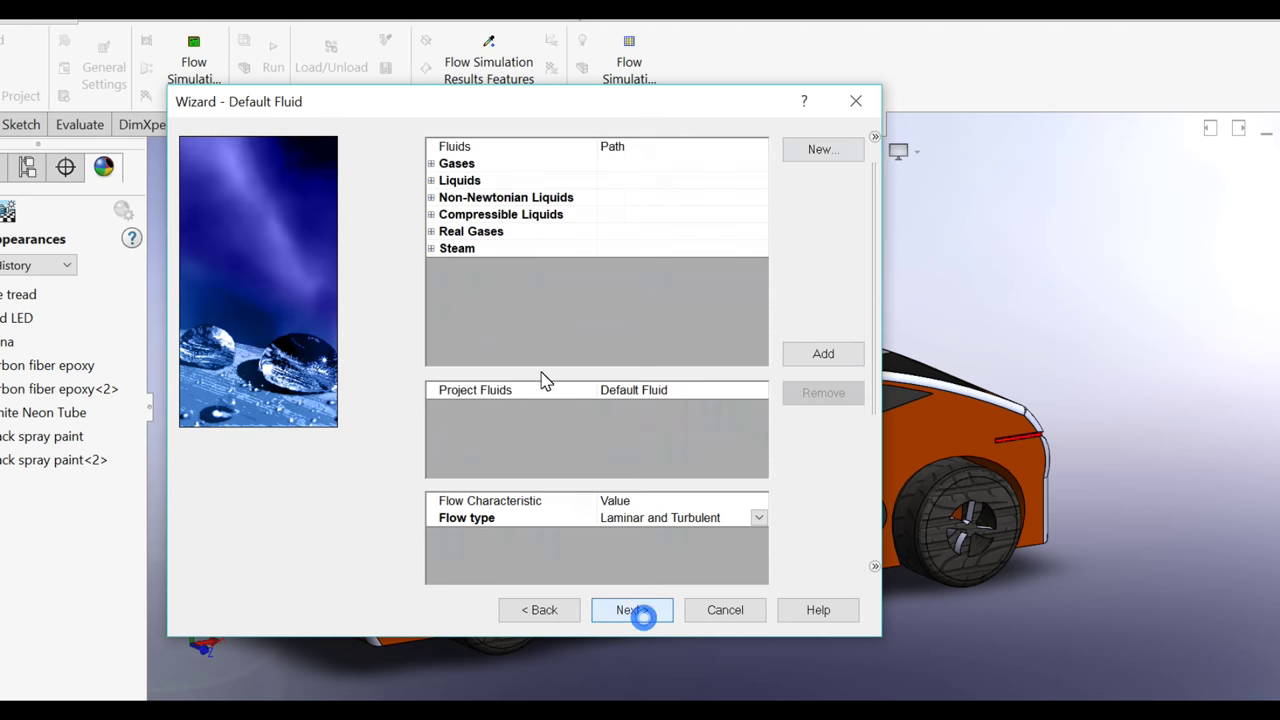
Step: Choose Air as the fluid, keep wall defaults, set X velocity to 50 m/s, and finish
left_click(431, 163)
left_click(471, 213)
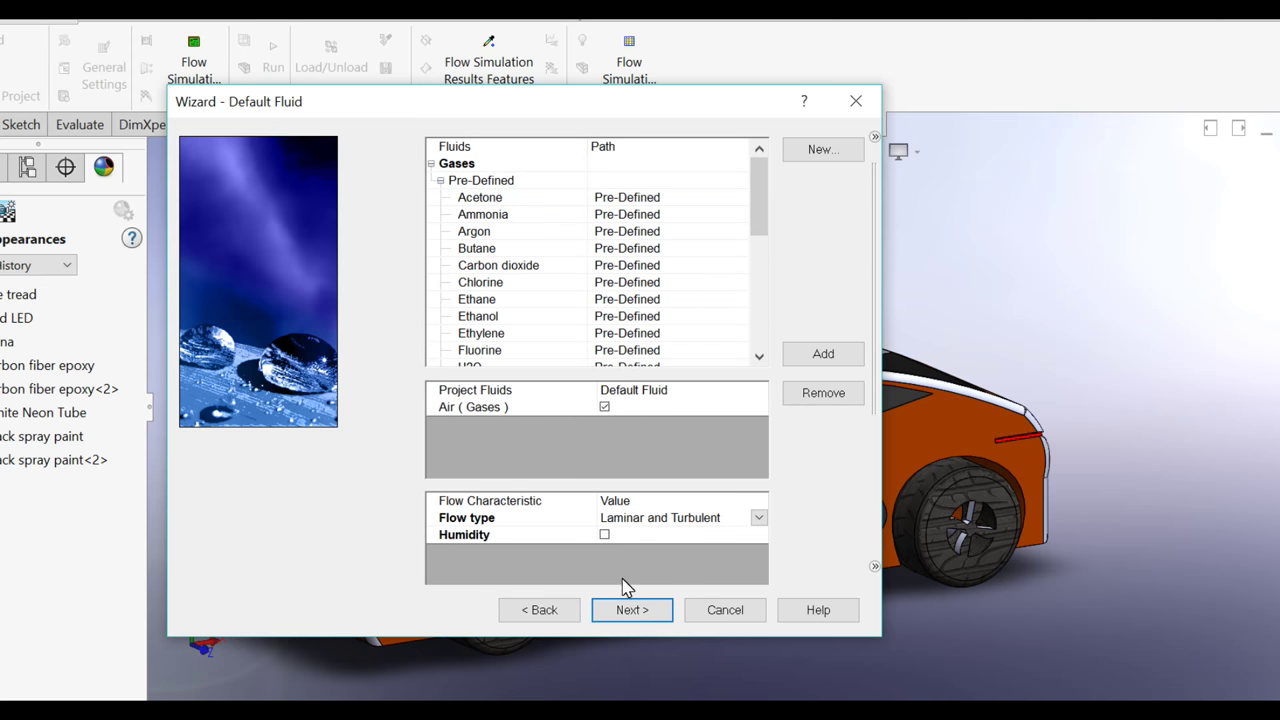
left_click(637, 612)
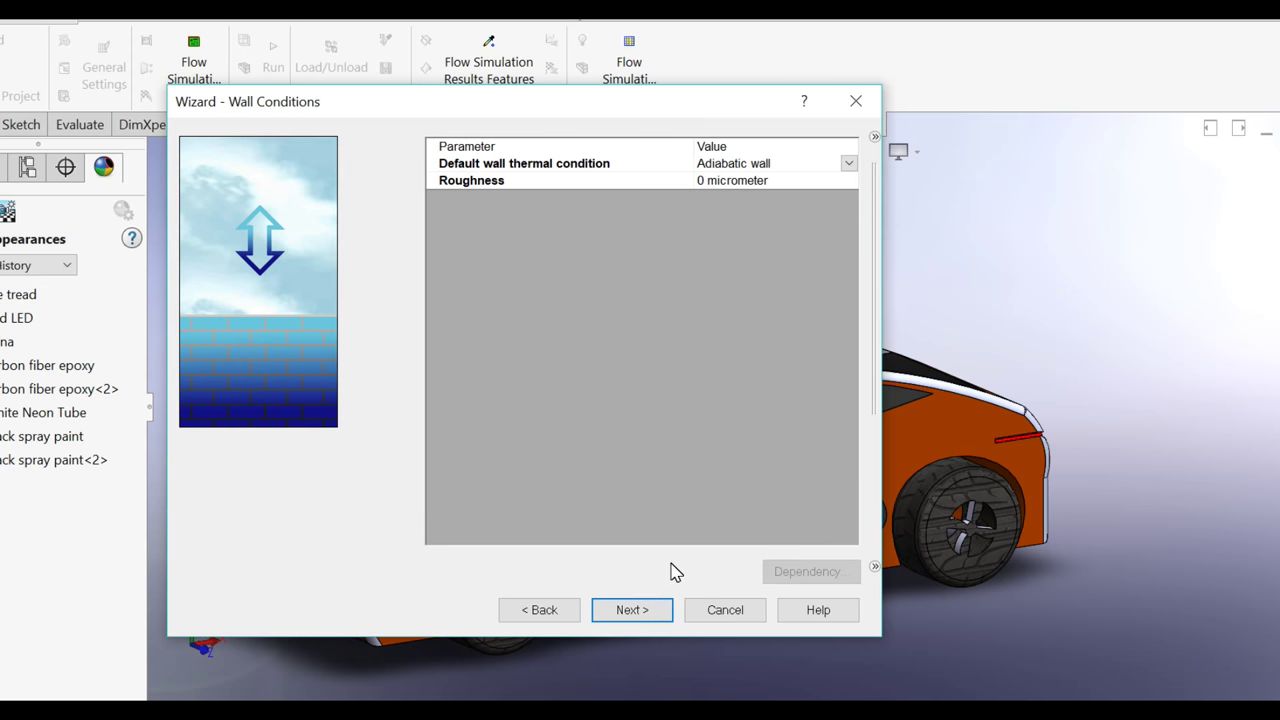
left_click(653, 614)
left_click(657, 318)
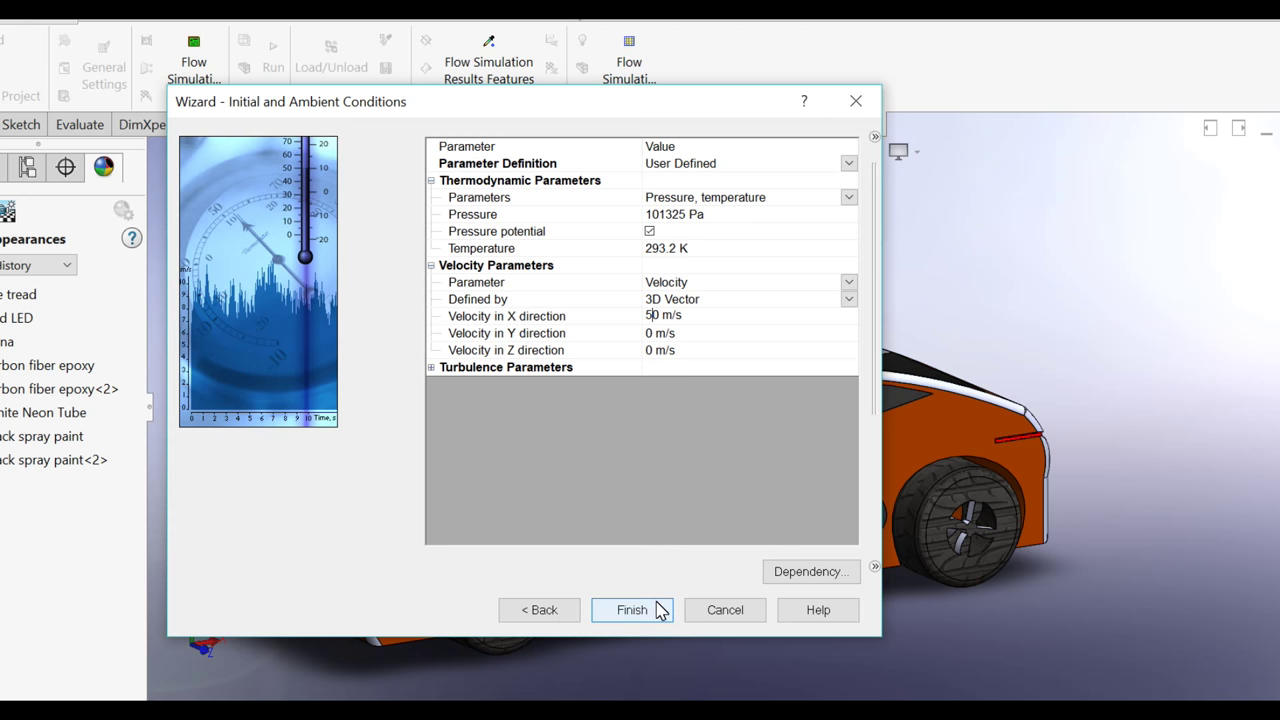
left_click(622, 613)
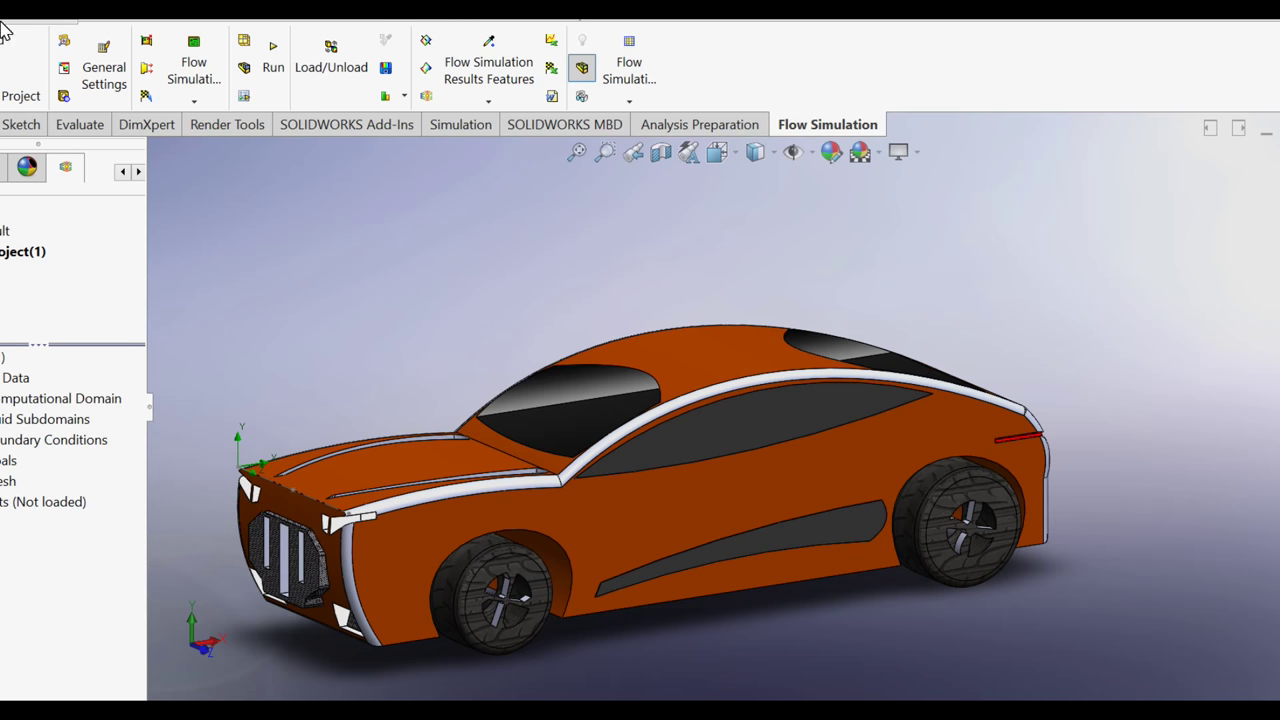
Step: Display Project(1)'s computational domain as a shaded box around the car, front view, zoomed out
left_click(58, 404)
scroll(793, 370, "up", 3)
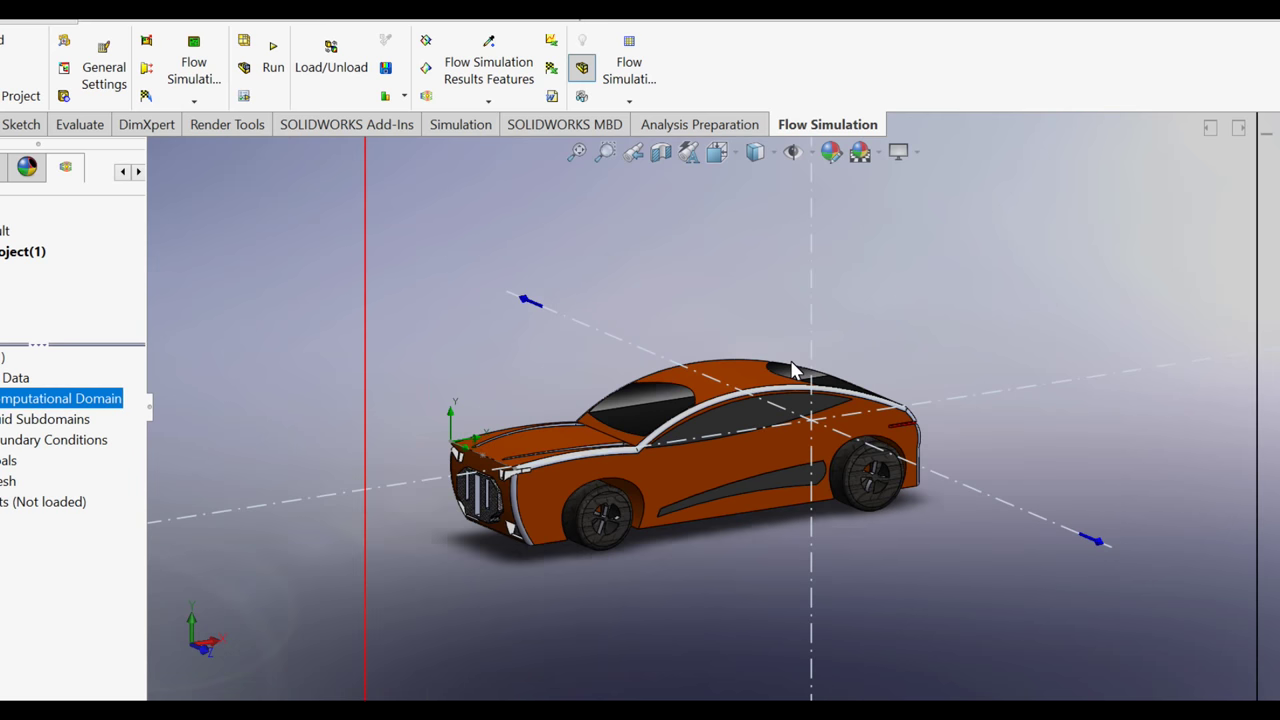
scroll(793, 370, "up", 3)
key("ctrl+1")
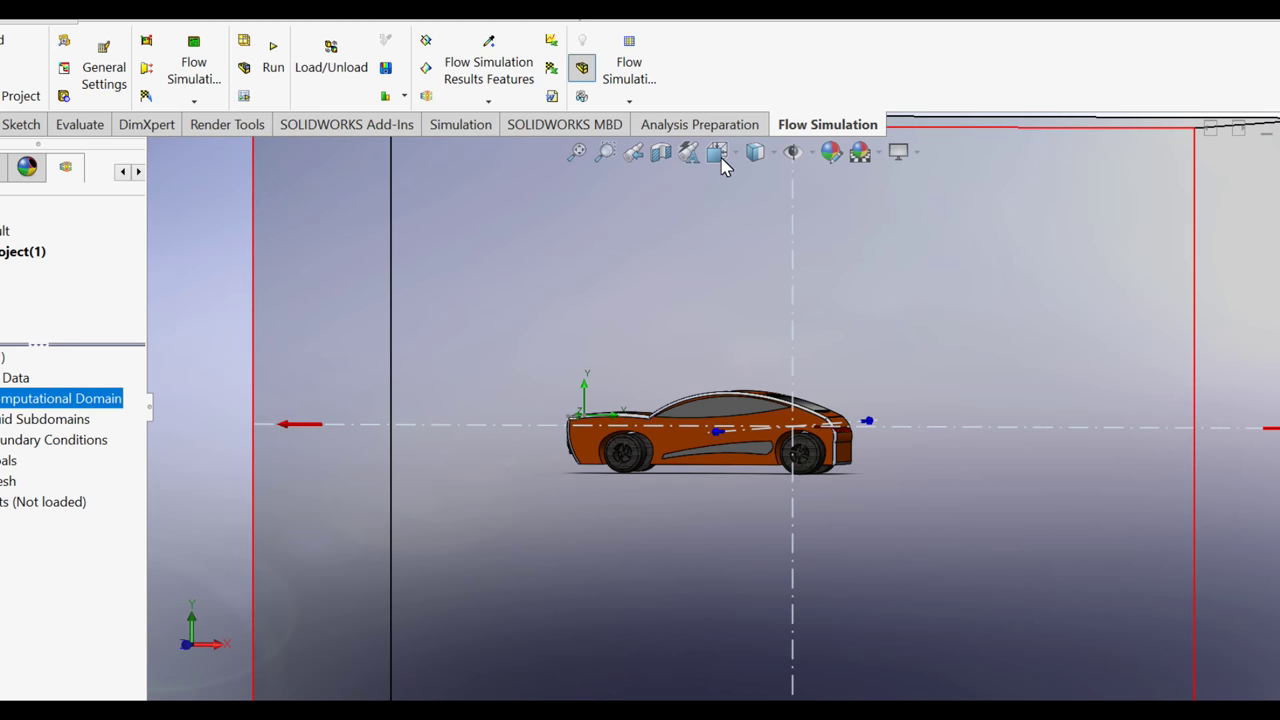
left_click(721, 158)
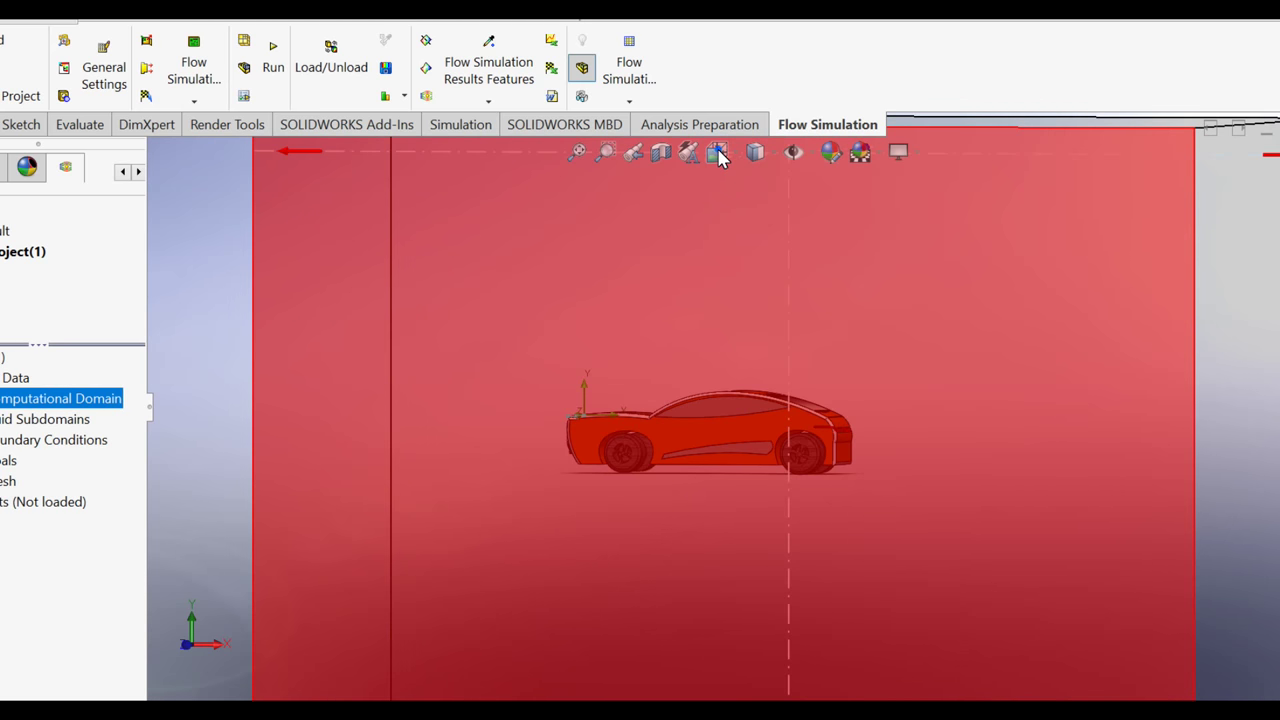
scroll(768, 355, "up", 3)
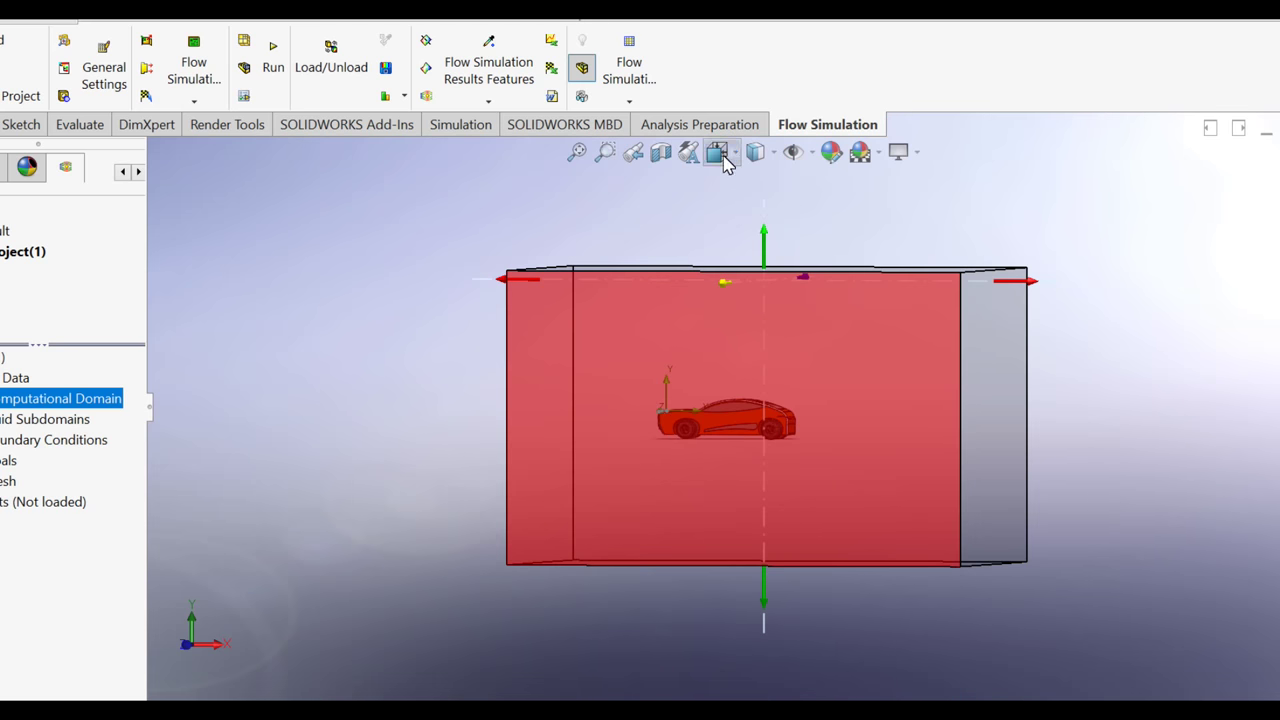
left_click(728, 300)
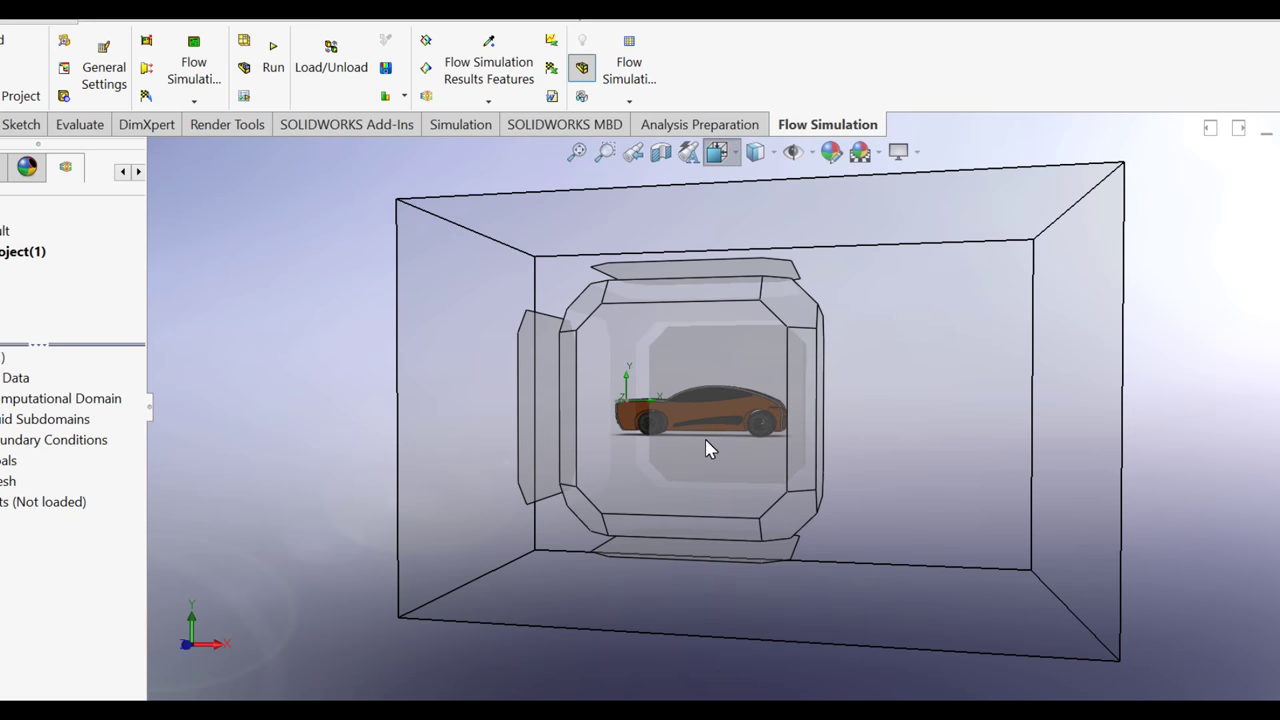
key("ctrl+1")
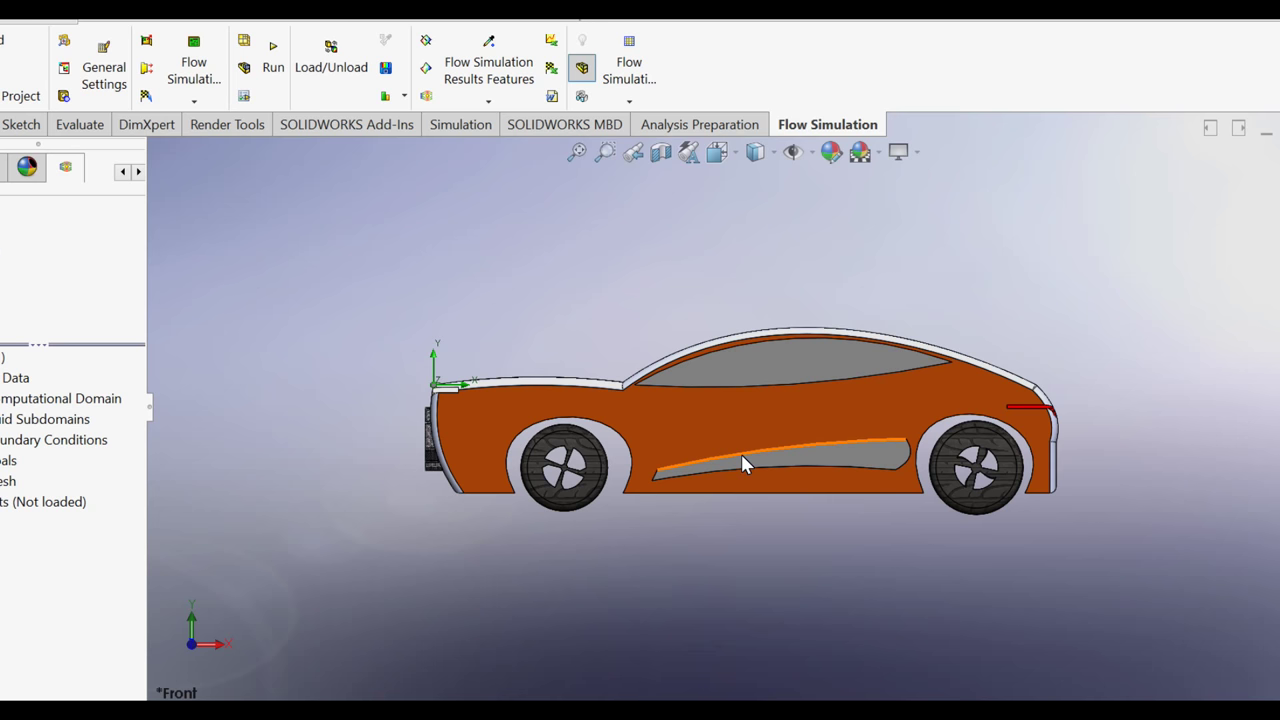
scroll(481, 428, "up", 5)
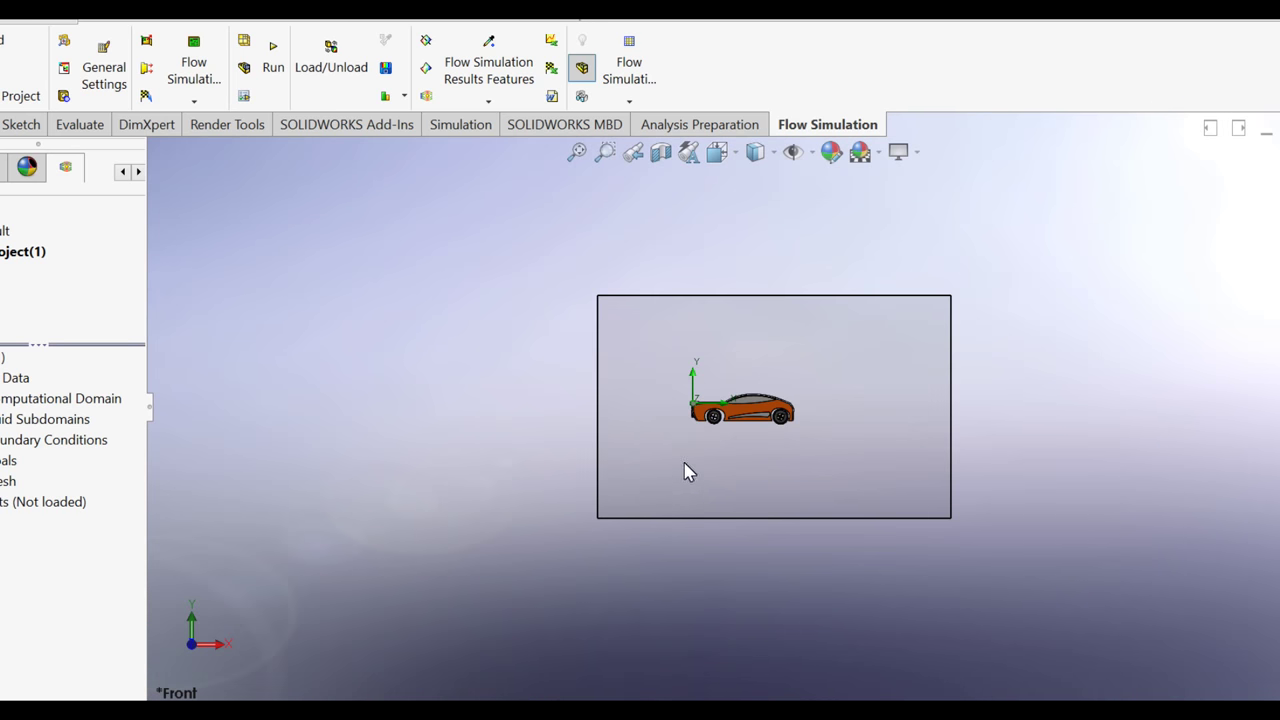
Step: Select the computational domain and move its bottom (Y min) boundary up toward the car
left_click(72, 399)
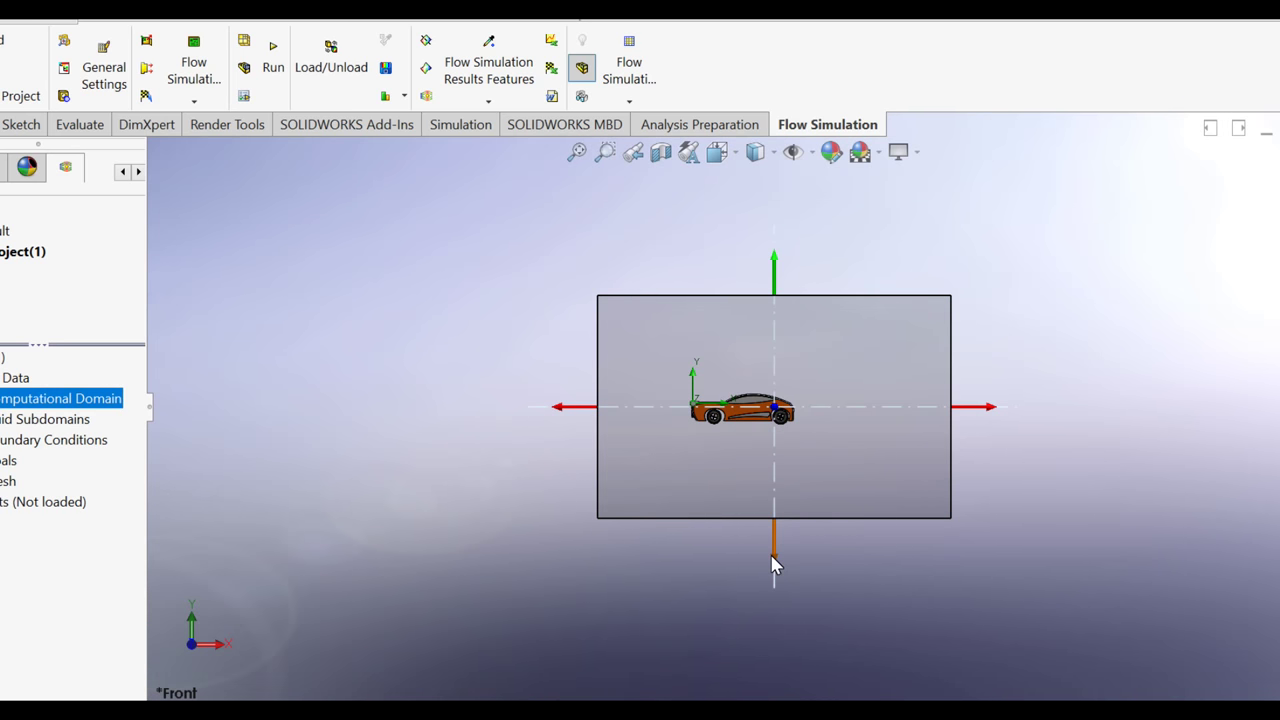
left_click_drag(775, 565, 760, 460)
scroll(740, 445, "down", 3)
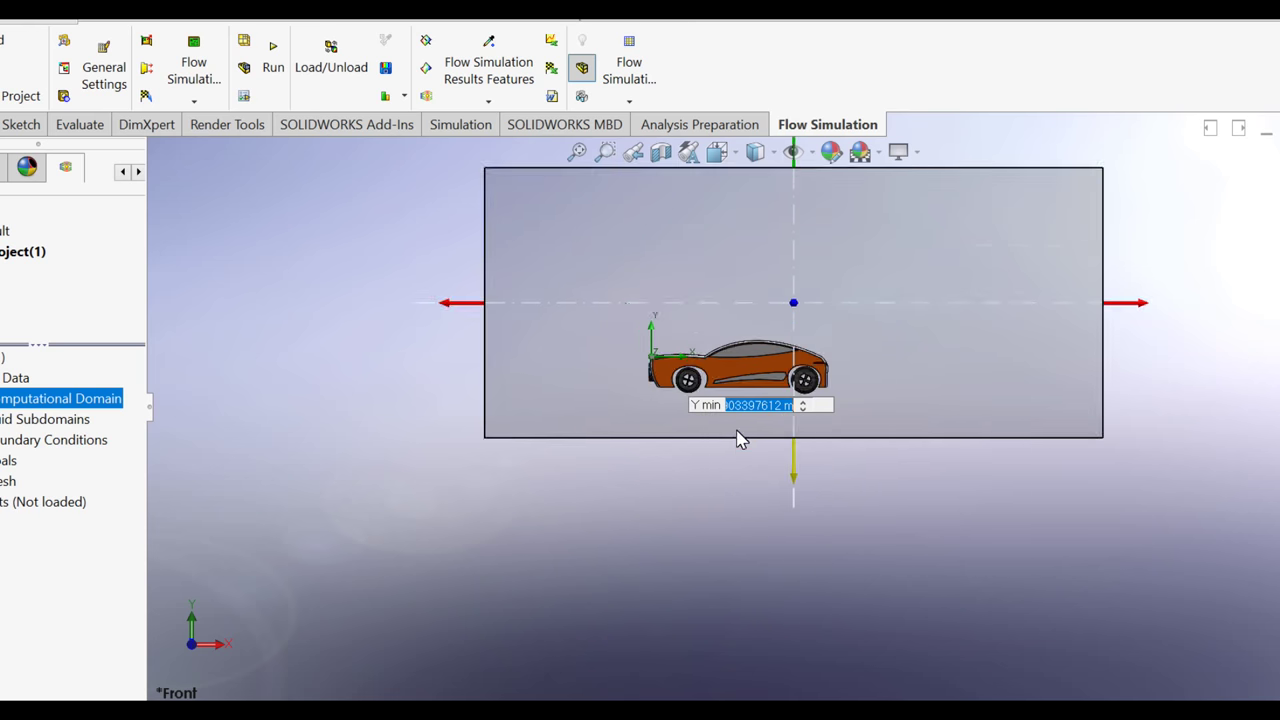
scroll(738, 440, "down", 3)
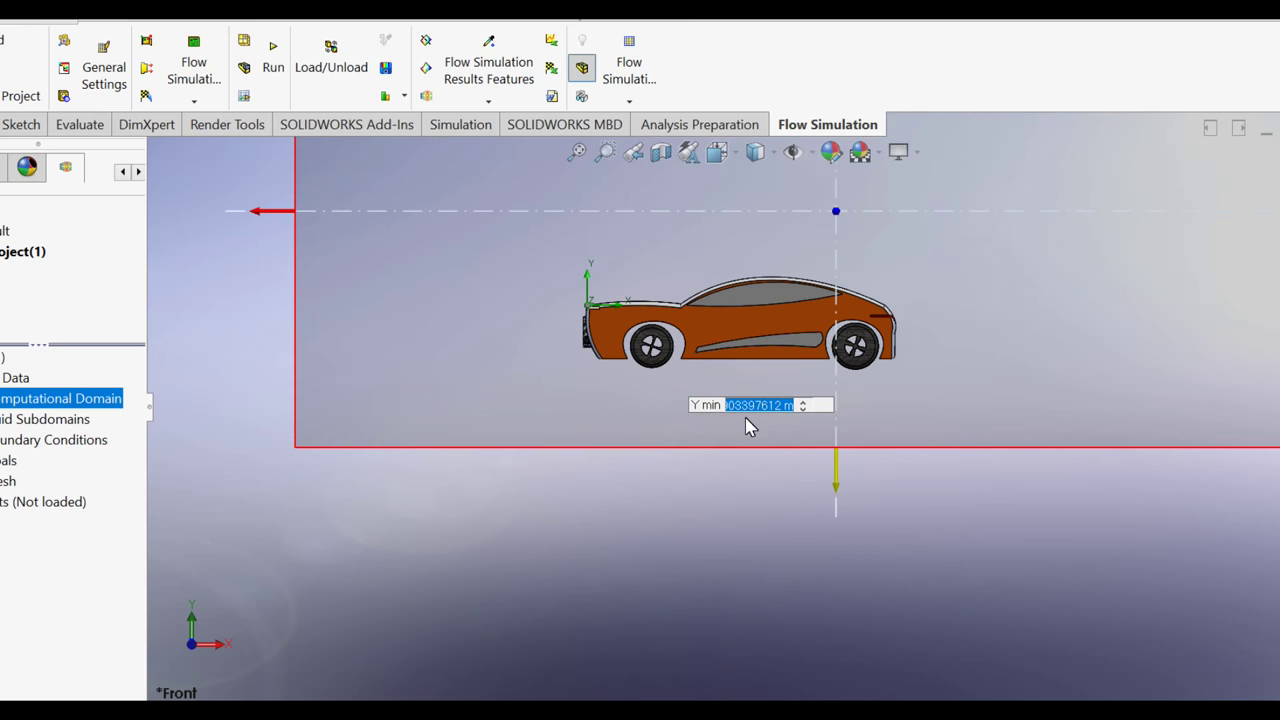
left_click(837, 486)
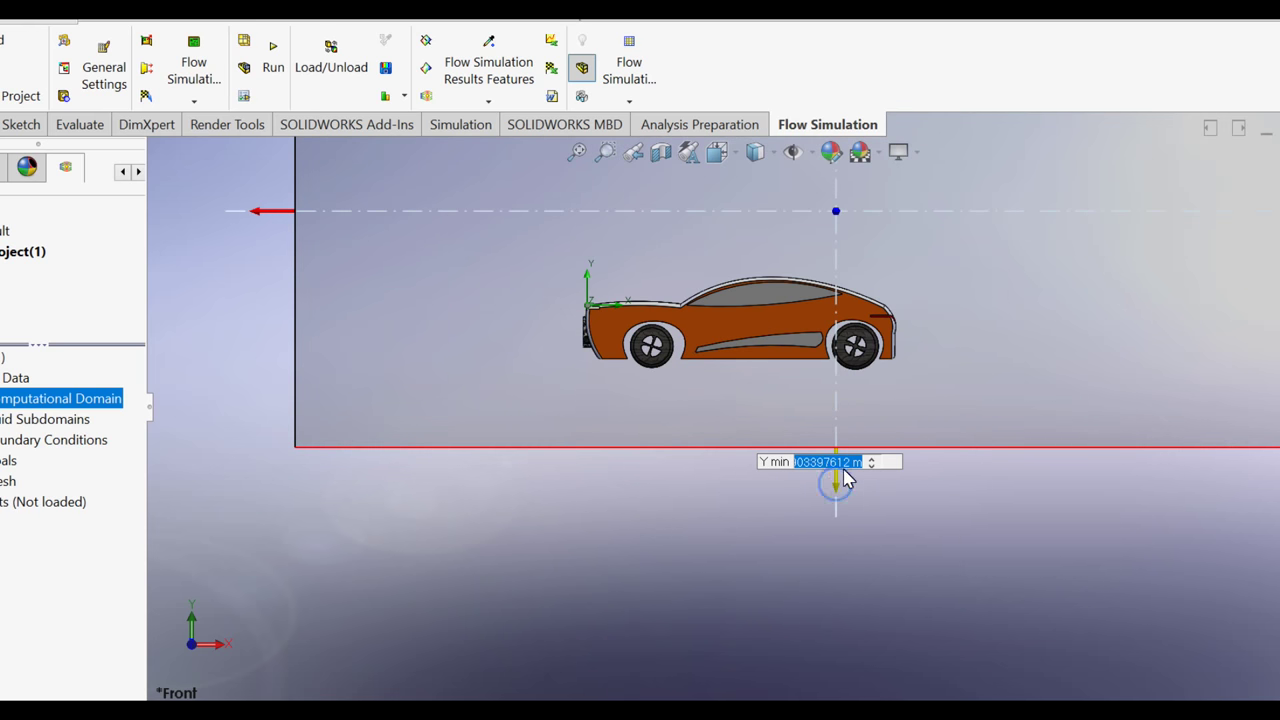
left_click(666, 554)
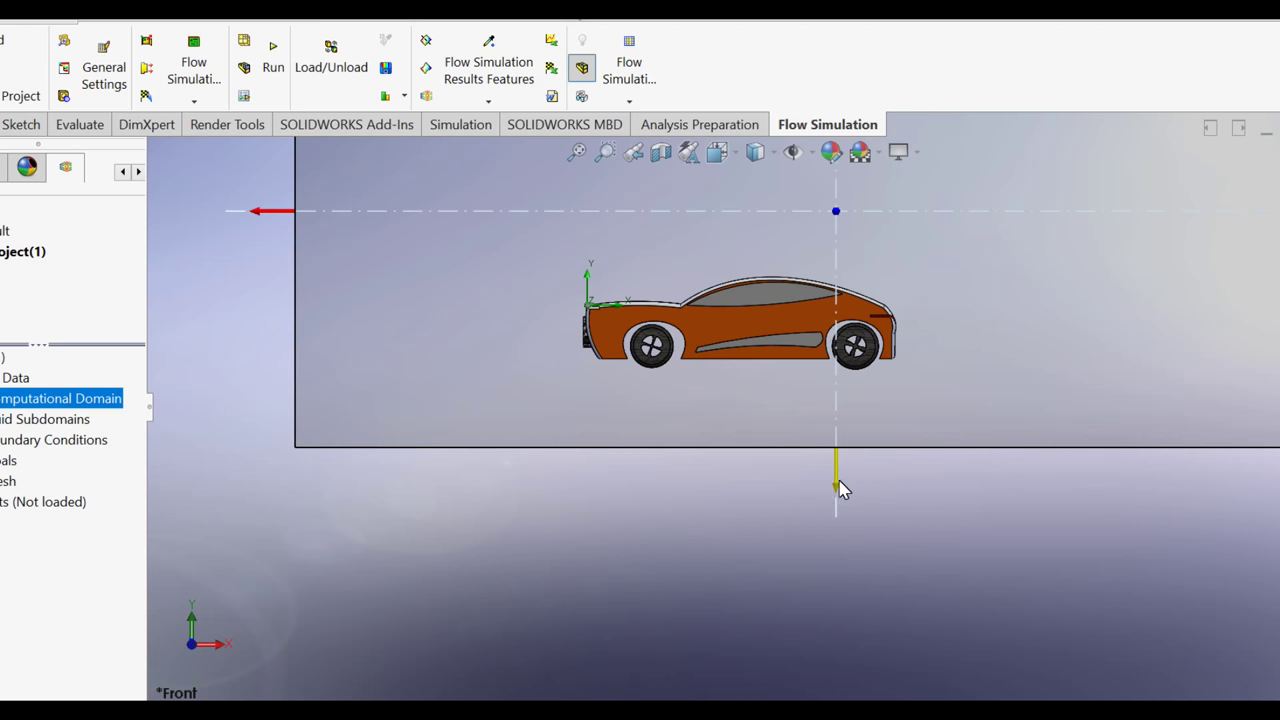
left_click_drag(837, 482, 860, 417)
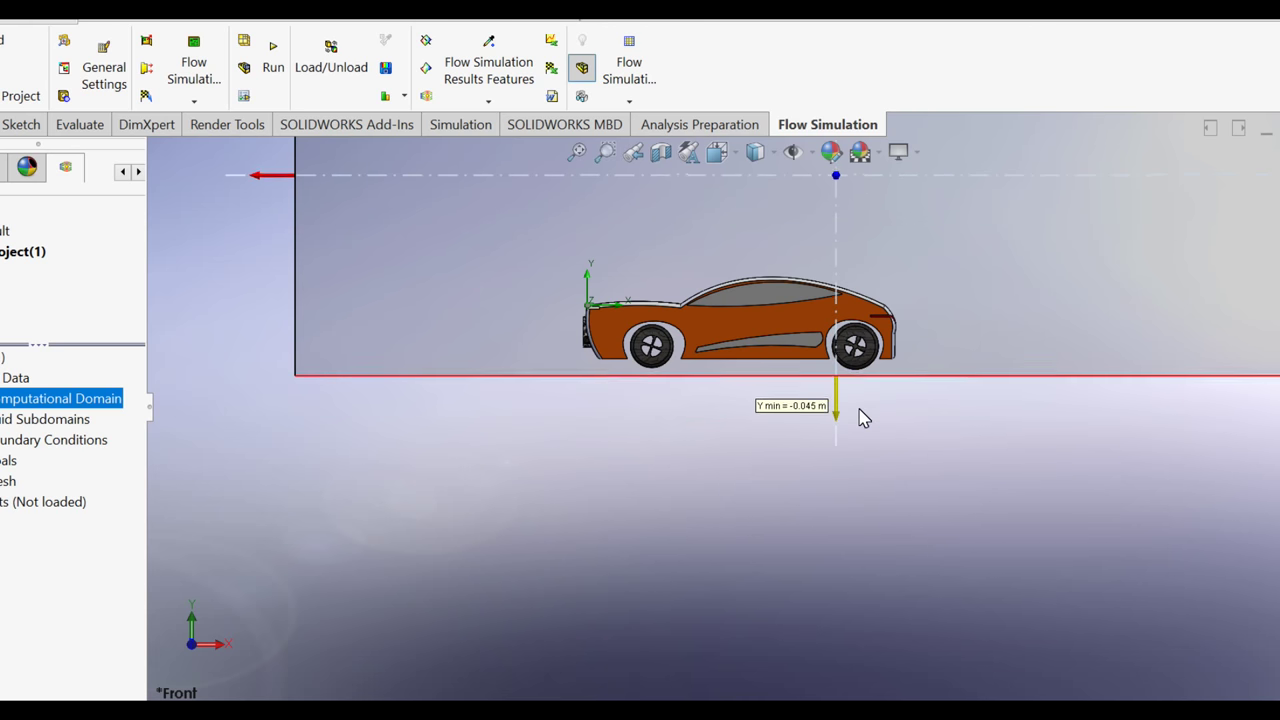
scroll(645, 340, "up", 4)
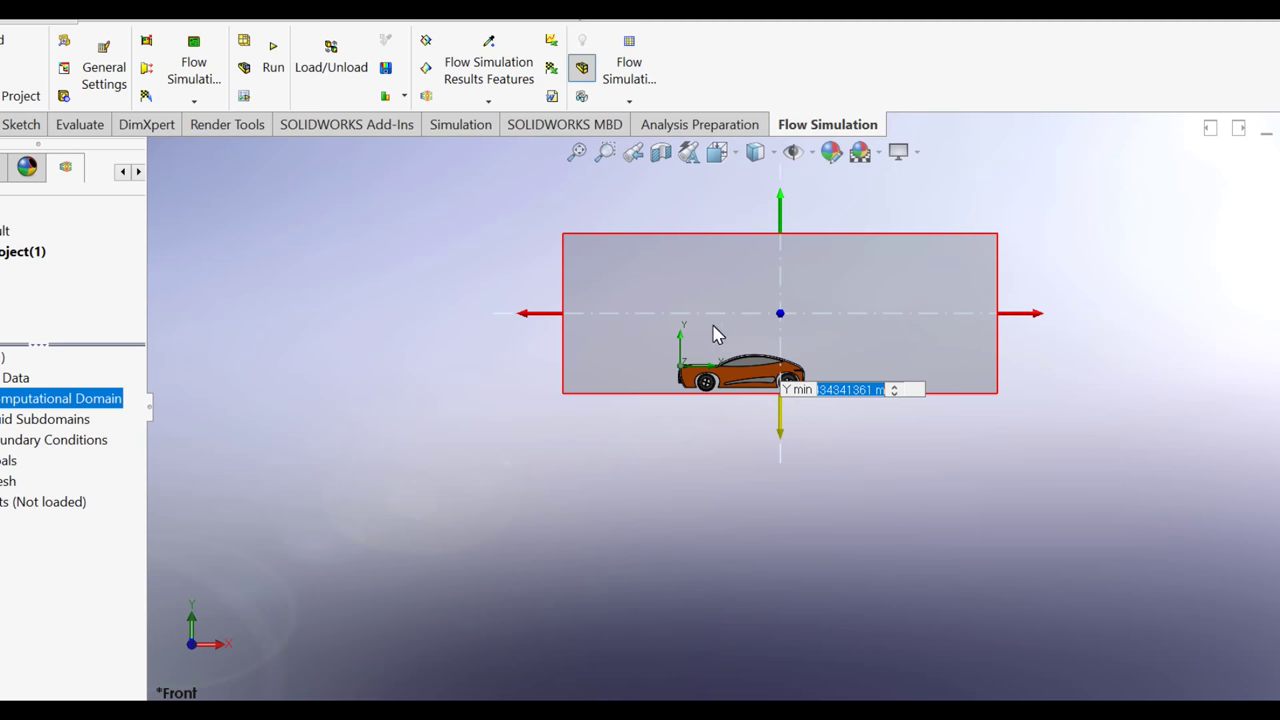
Step: Extend the domain's left boundary further ahead of the car and bring up the Run settings
left_click_drag(538, 313, 443, 326)
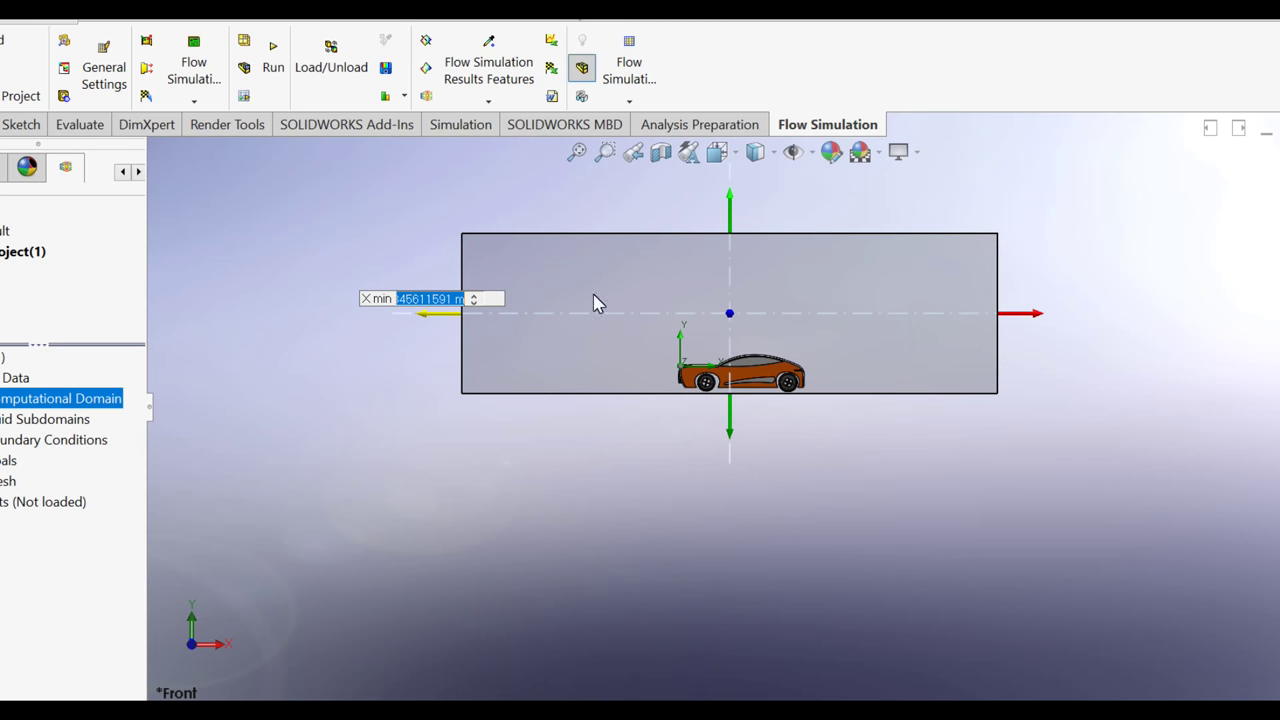
scroll(720, 194, "down", 1)
scroll(717, 196, "down", 1)
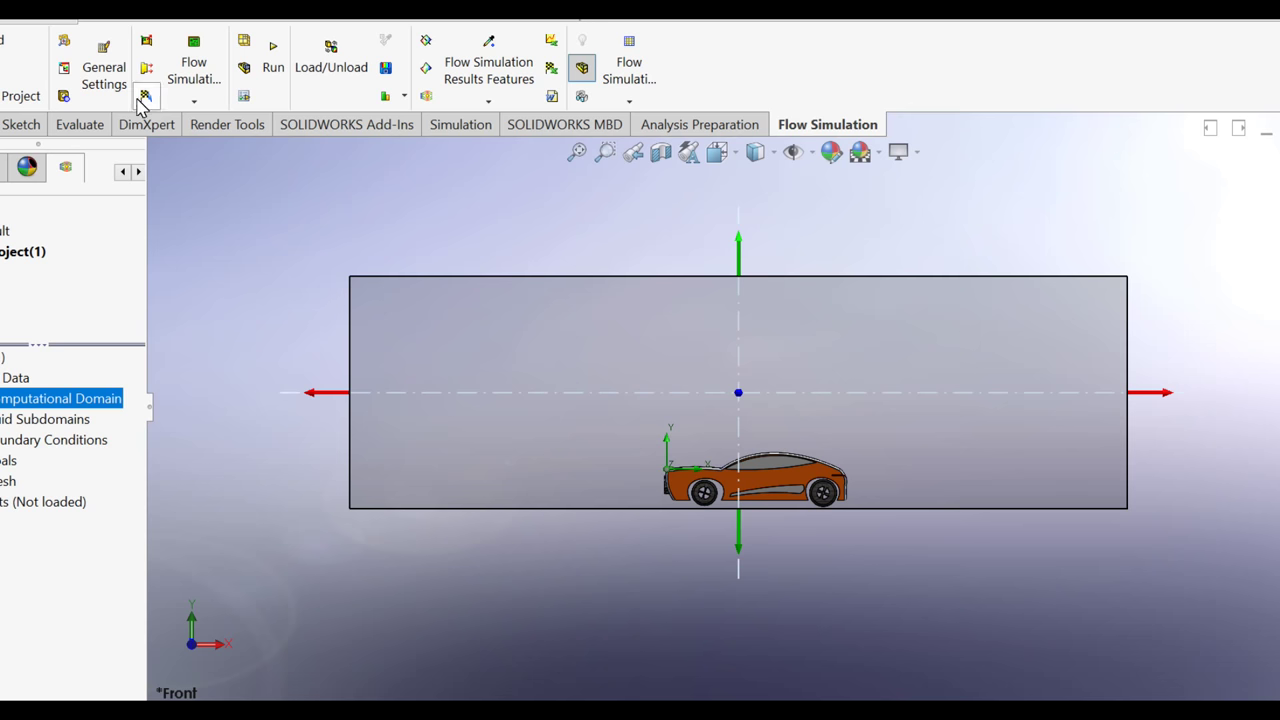
left_click(275, 62)
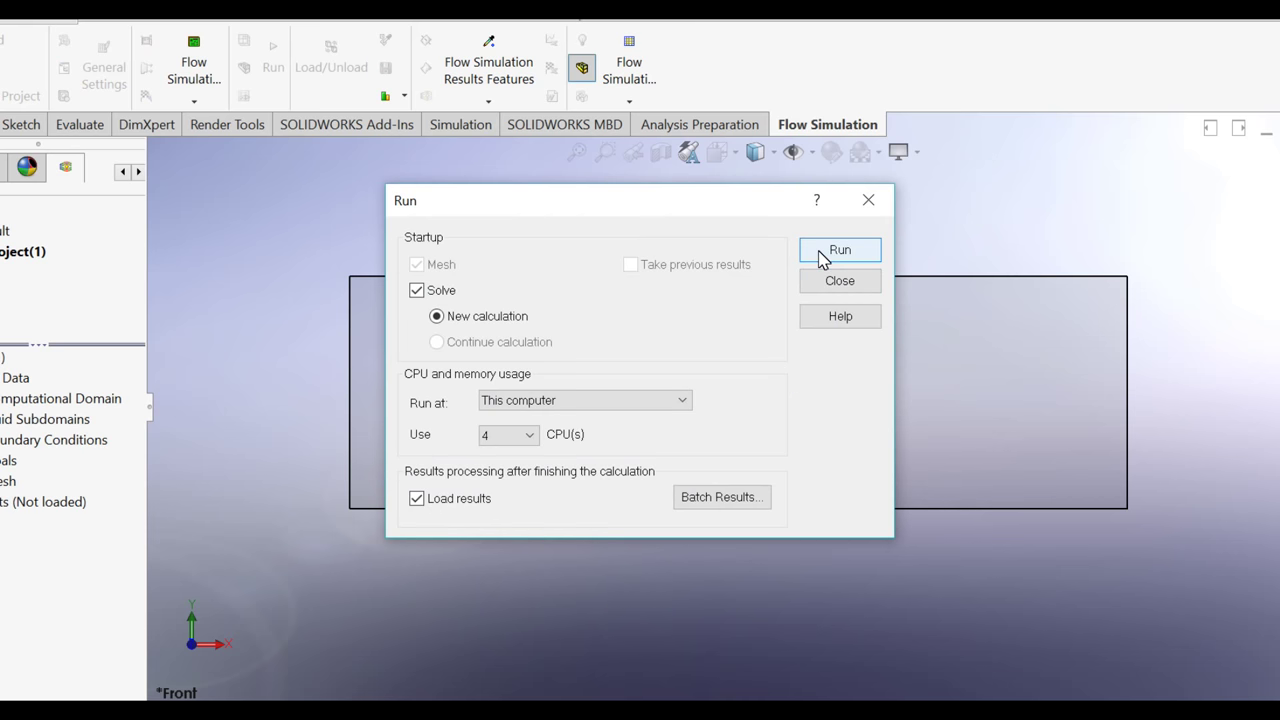
Step: Run a new mesh-and-solve calculation and bring up the solver progress window
left_click(818, 250)
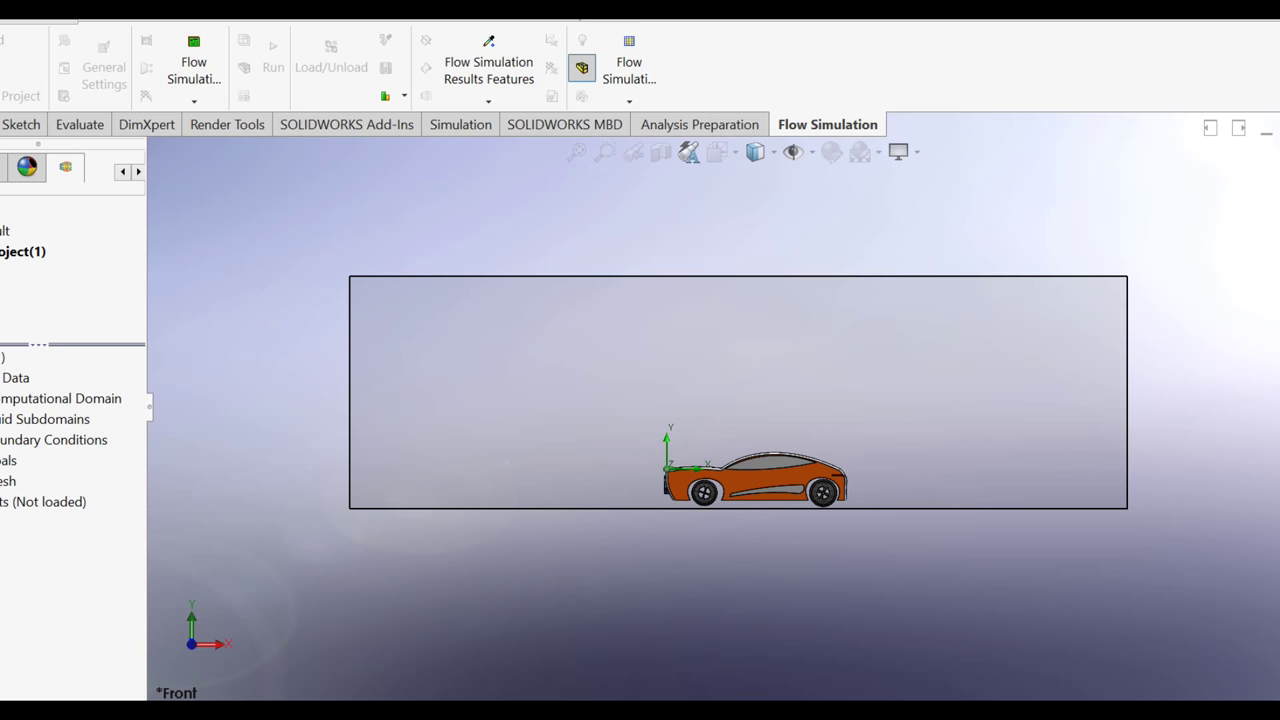
left_click(800, 640)
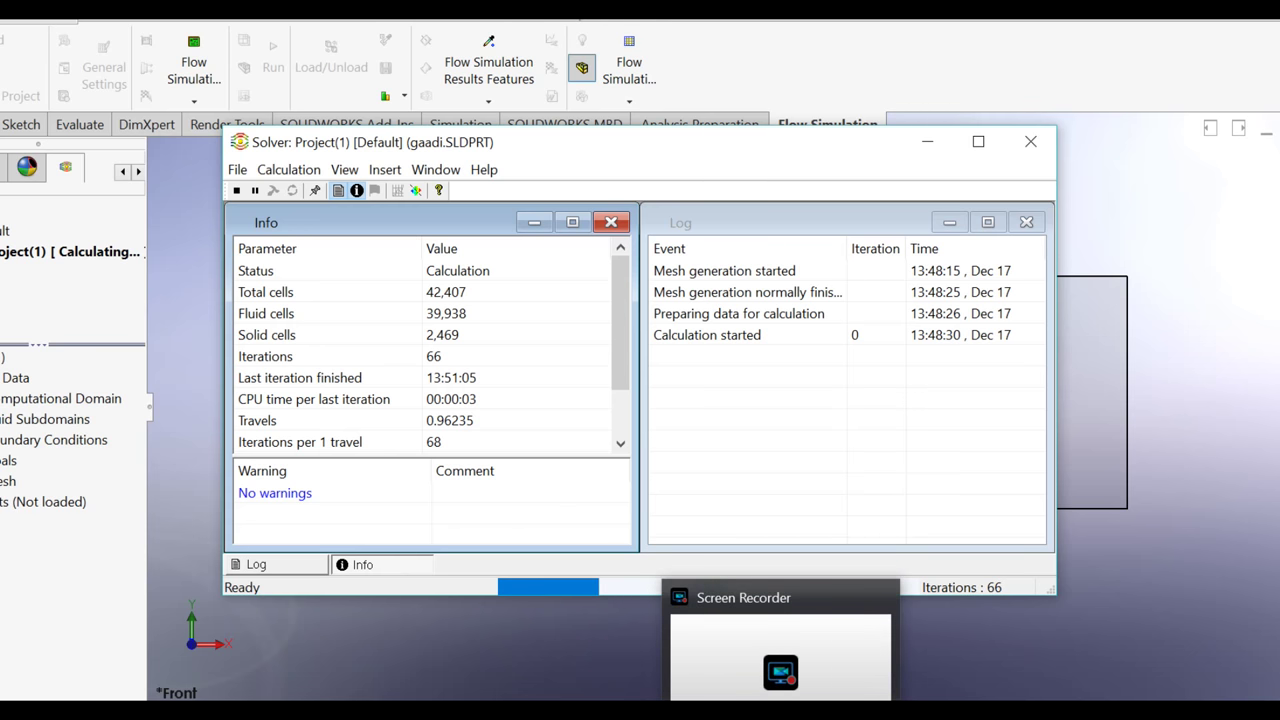
Step: Let the solver mesh the car with 42,407 cells and iterate until the calculation finishes
left_click(708, 388)
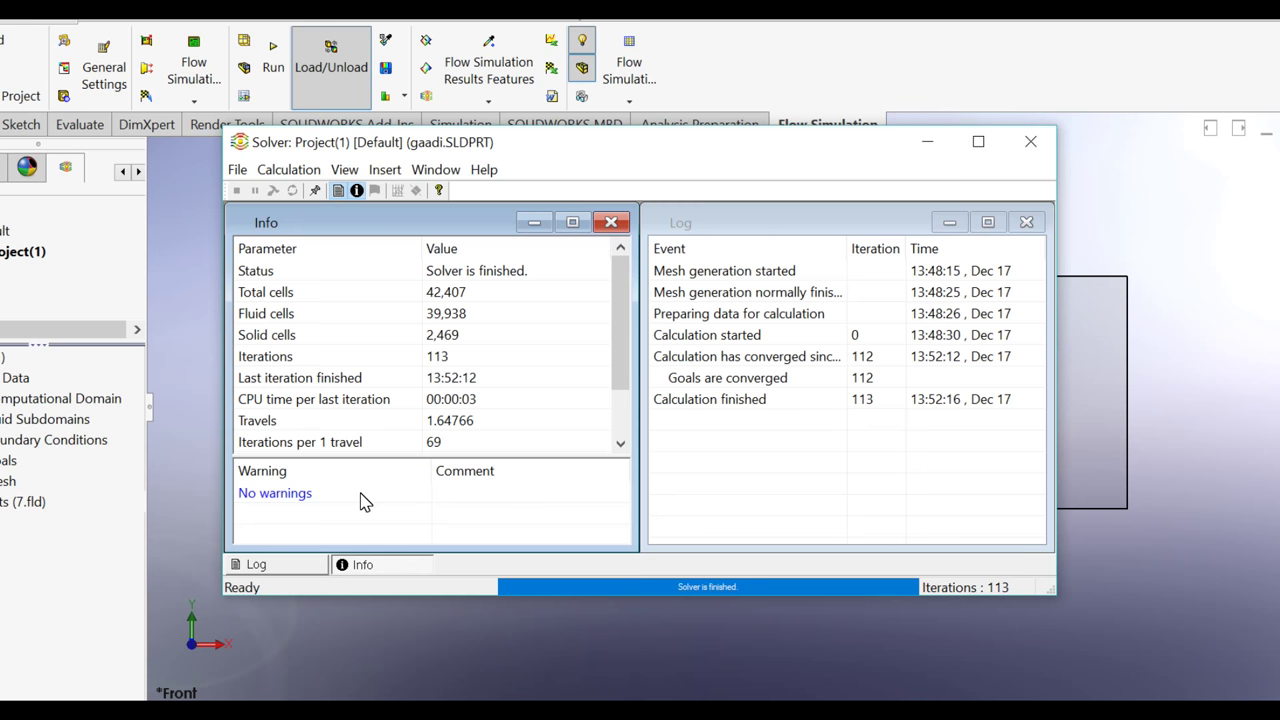
Step: Close the finished solver window and expand Results to list the plot types
left_click(1015, 145)
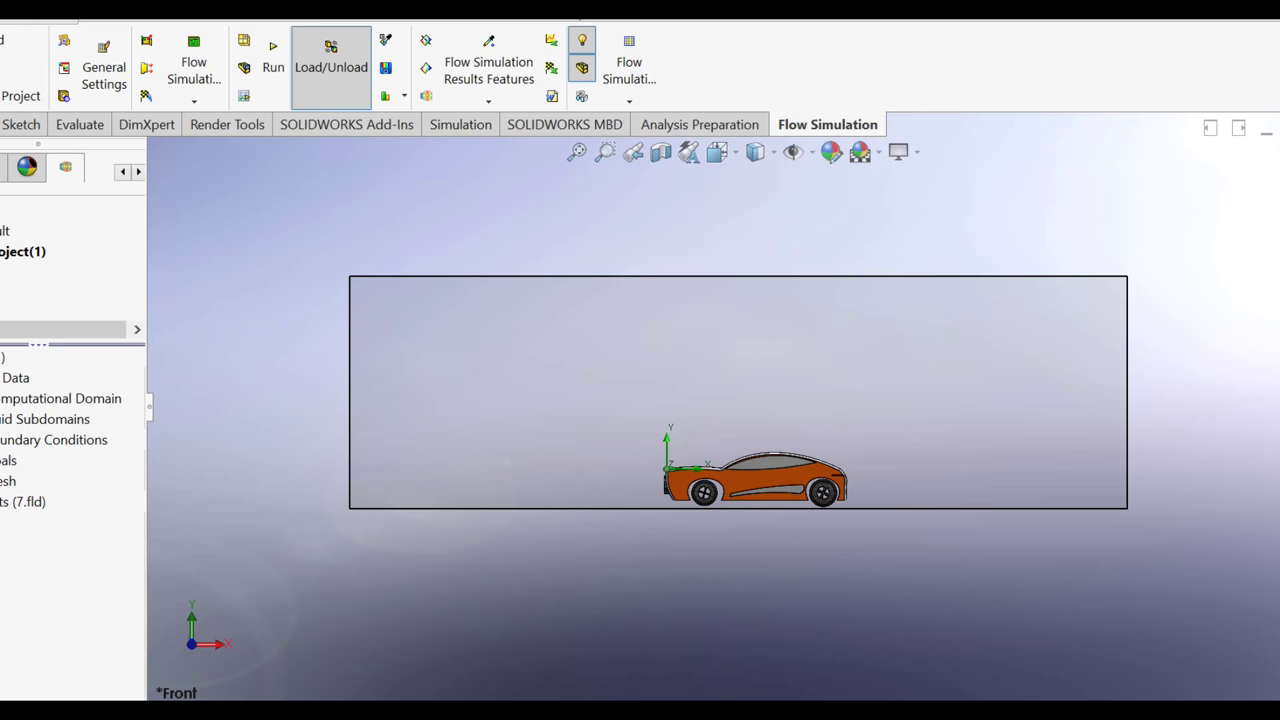
double_click(22, 501)
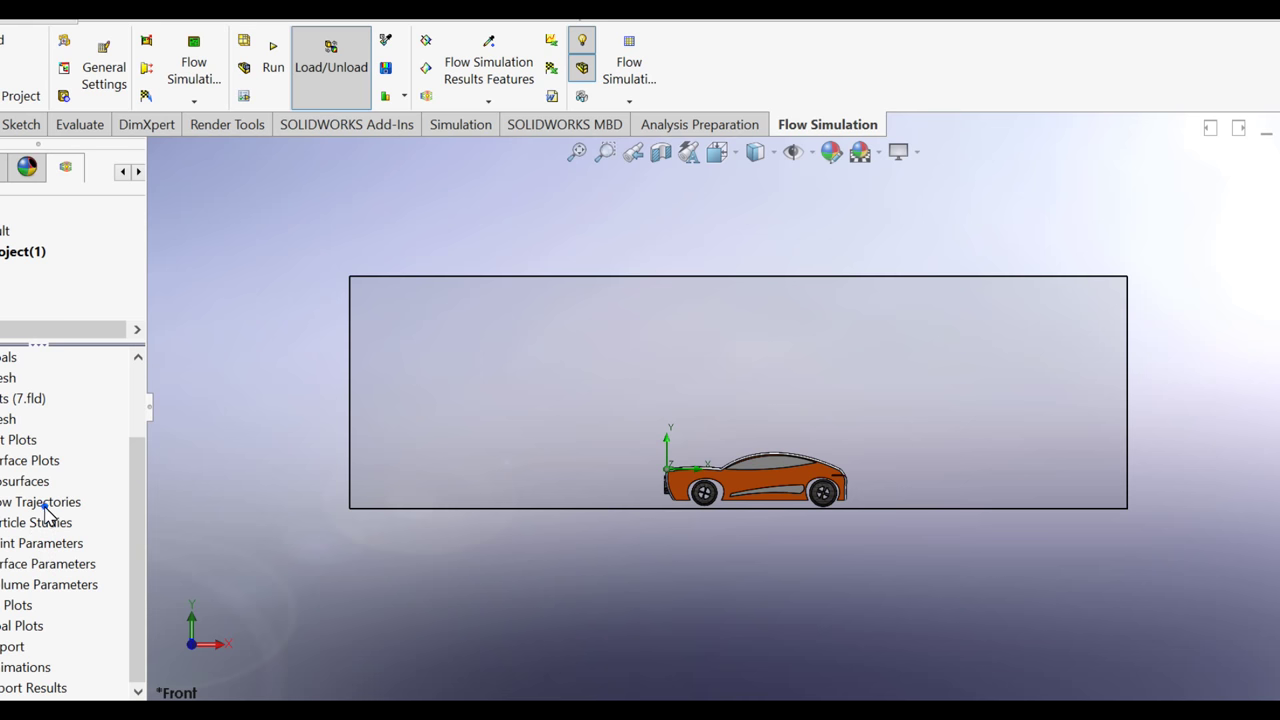
Step: Insert a Flow Trajectories plot seeded from the car faces, set the point count, and build it
right_click(47, 510)
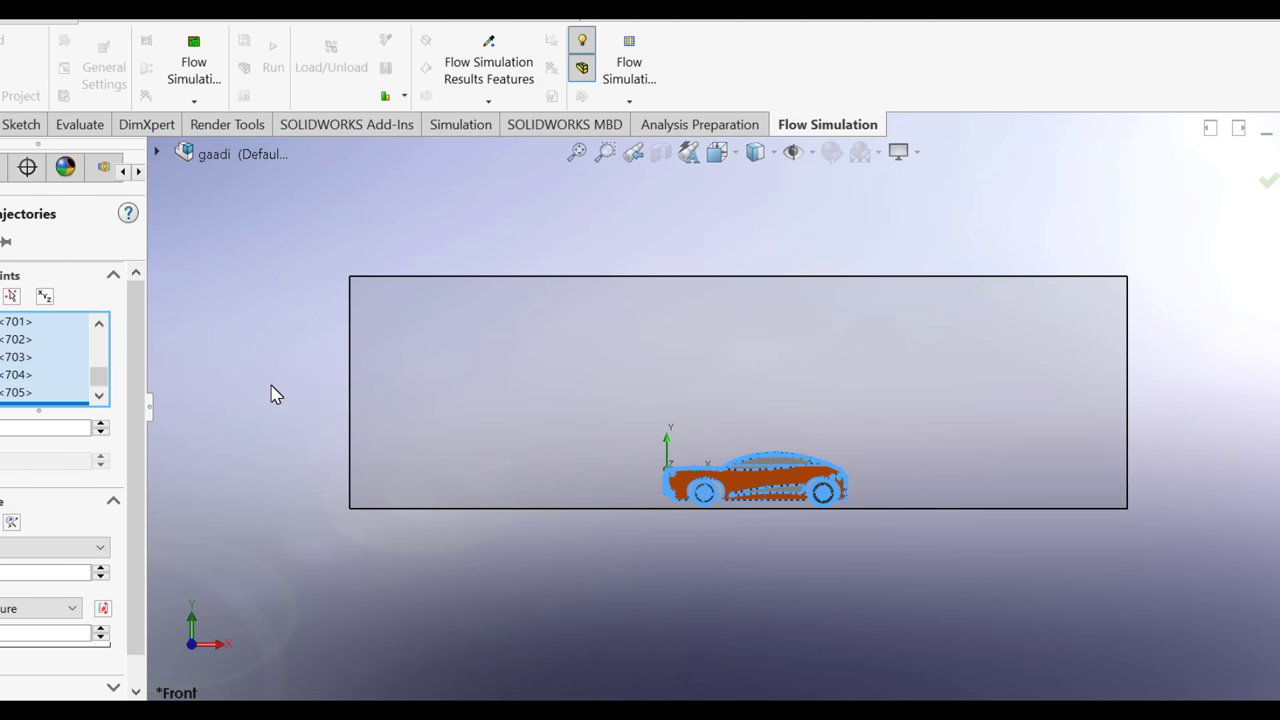
left_click(75, 426)
left_click(232, 354)
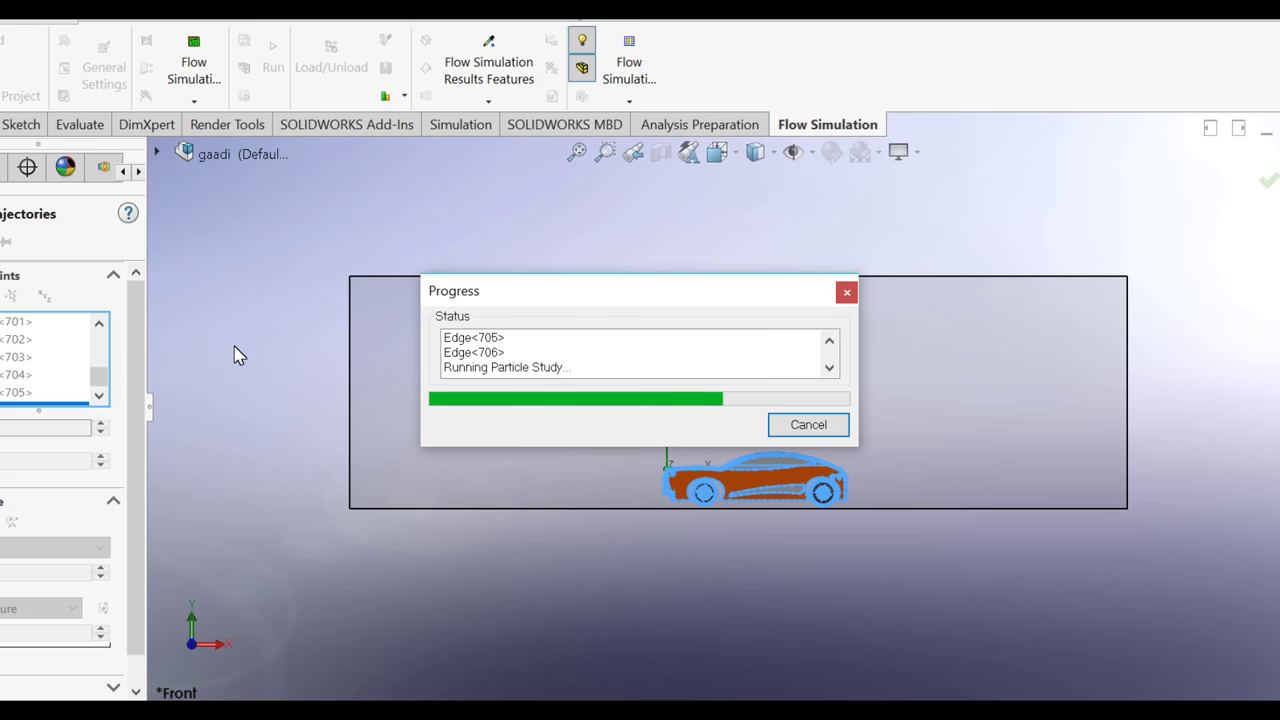
Step: Wait for the pressure-coloured trajectories to finish, view them from above, and select the computational domain
left_click(437, 558)
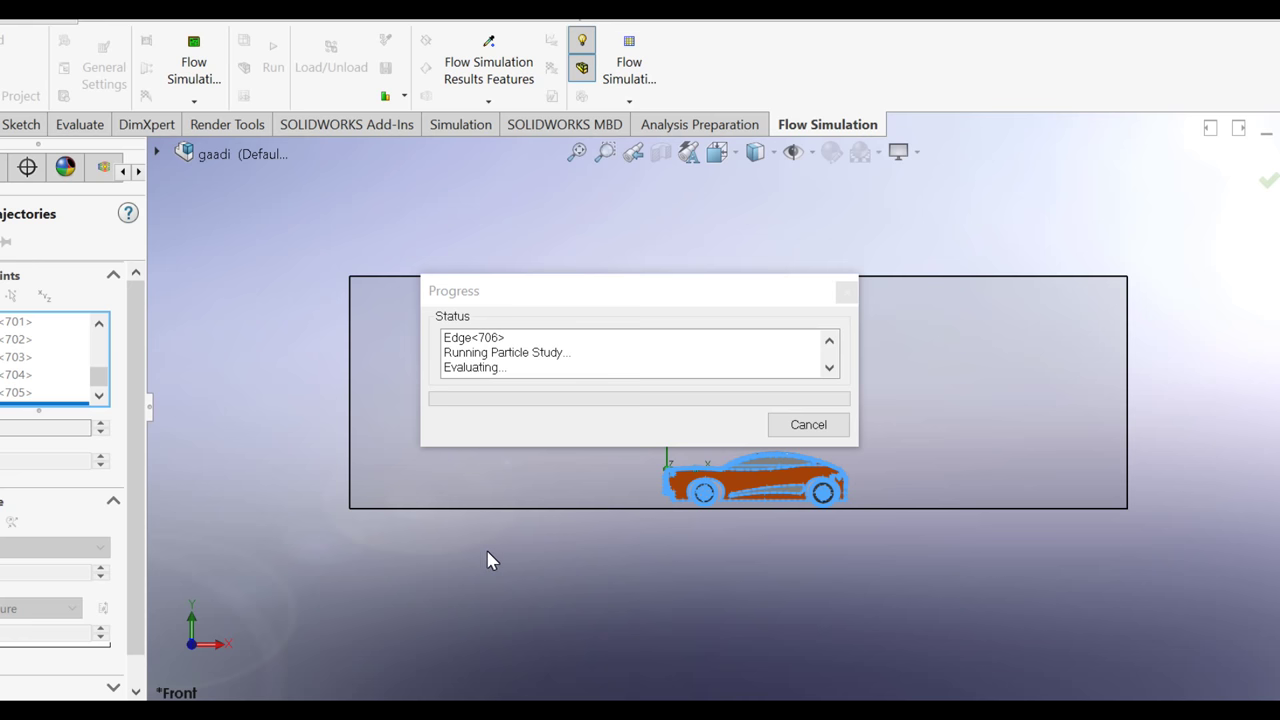
left_click(541, 369)
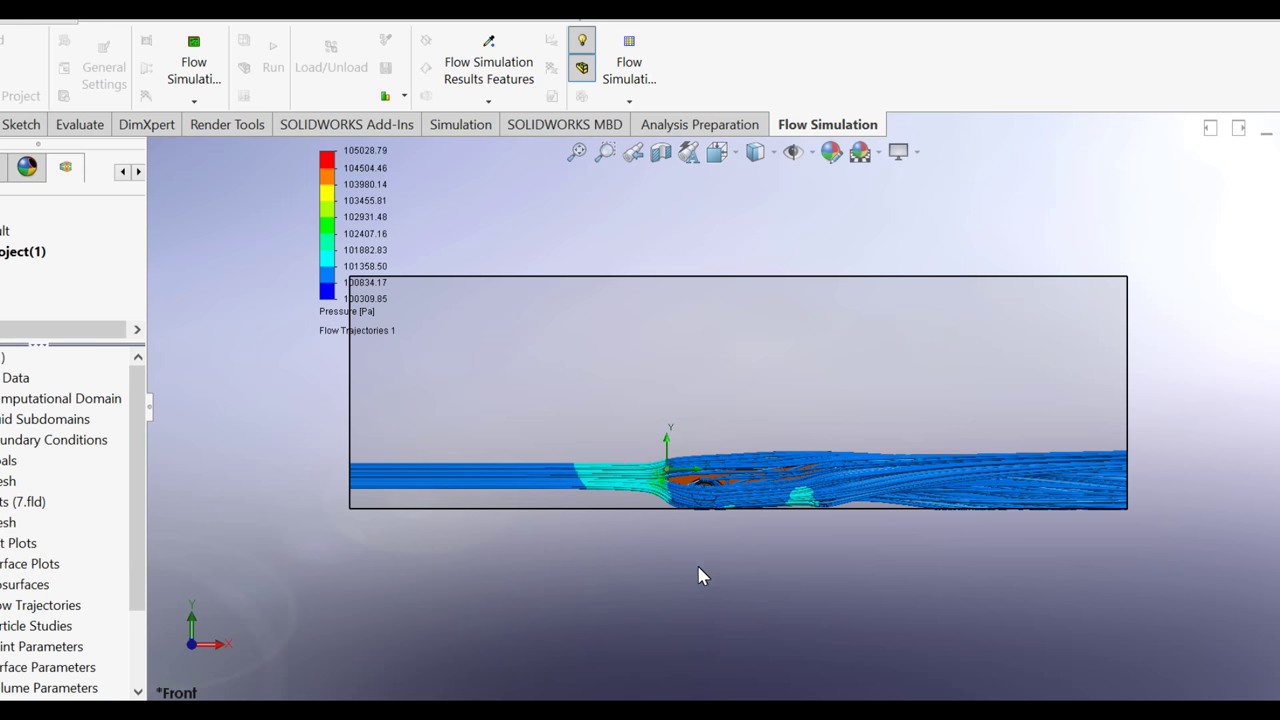
mouse_move(719, 594)
middle_mouse_down()
mouse_move(655, 537)
mouse_move(780, 465)
middle_mouse_up()
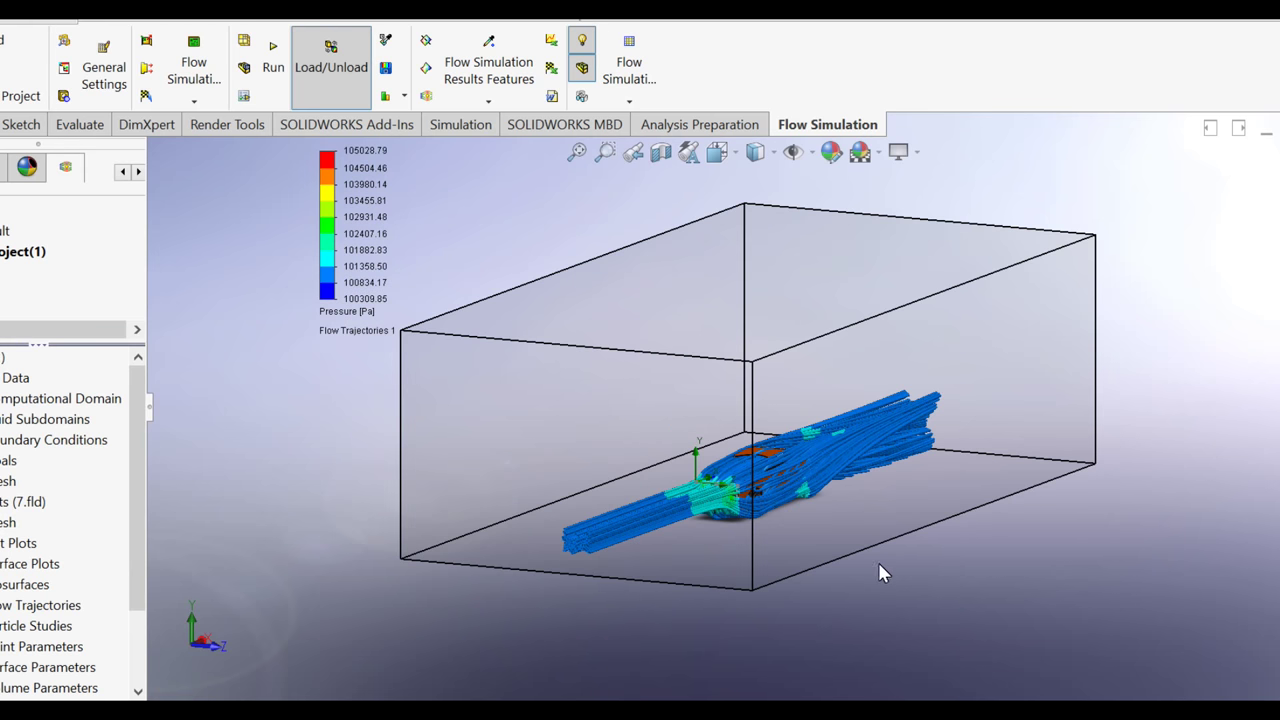
left_click(36, 402)
right_click(36, 403)
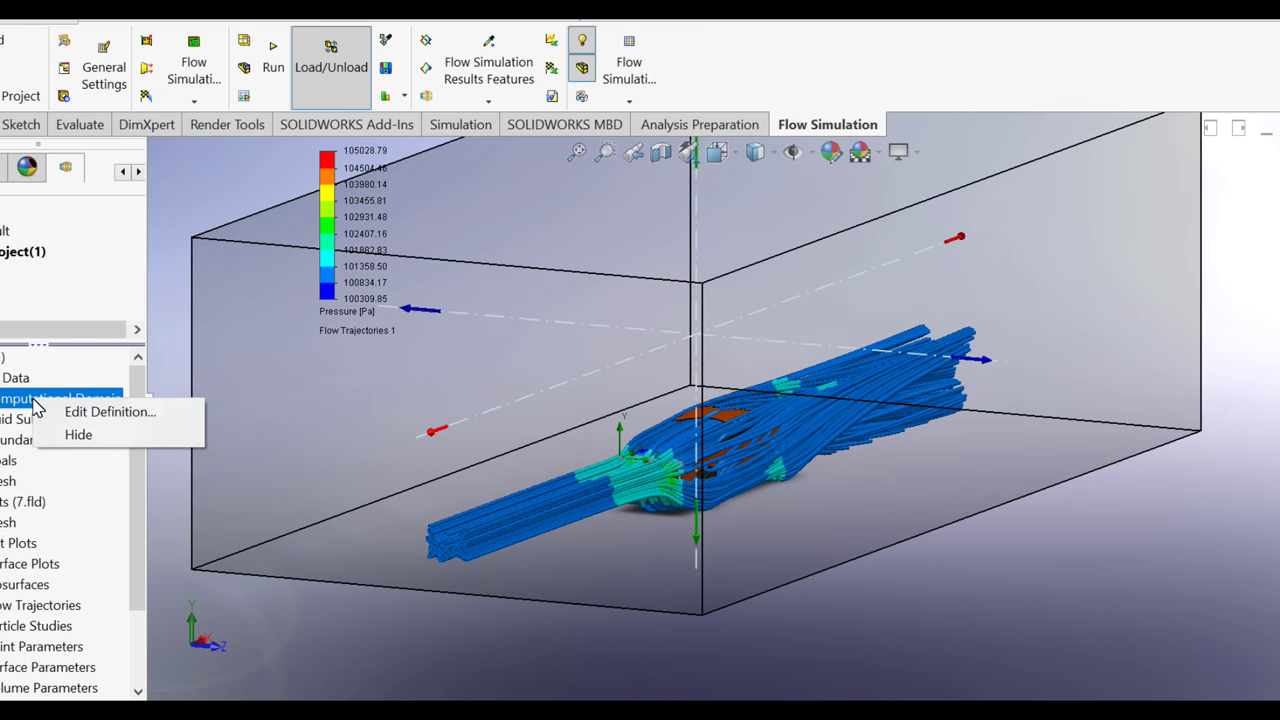
Step: Hide the computational domain and orbit the trajectories slightly around the front view
left_click(78, 435)
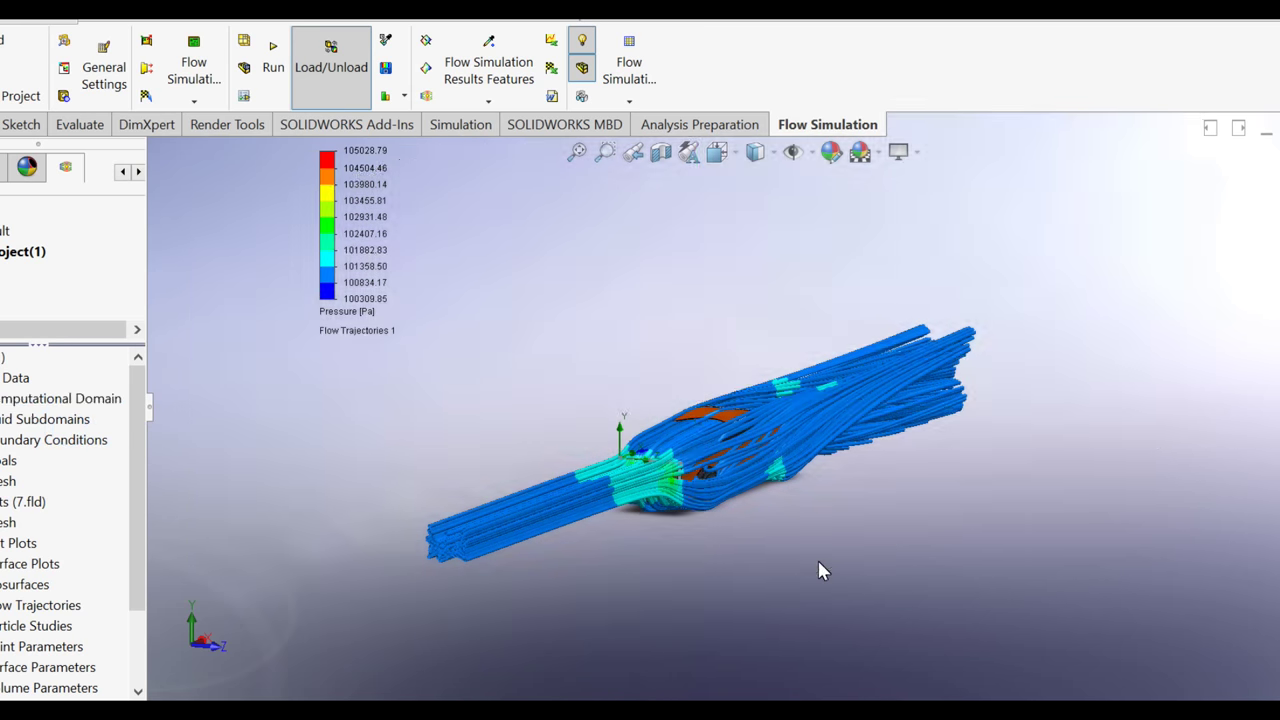
key("ctrl+1")
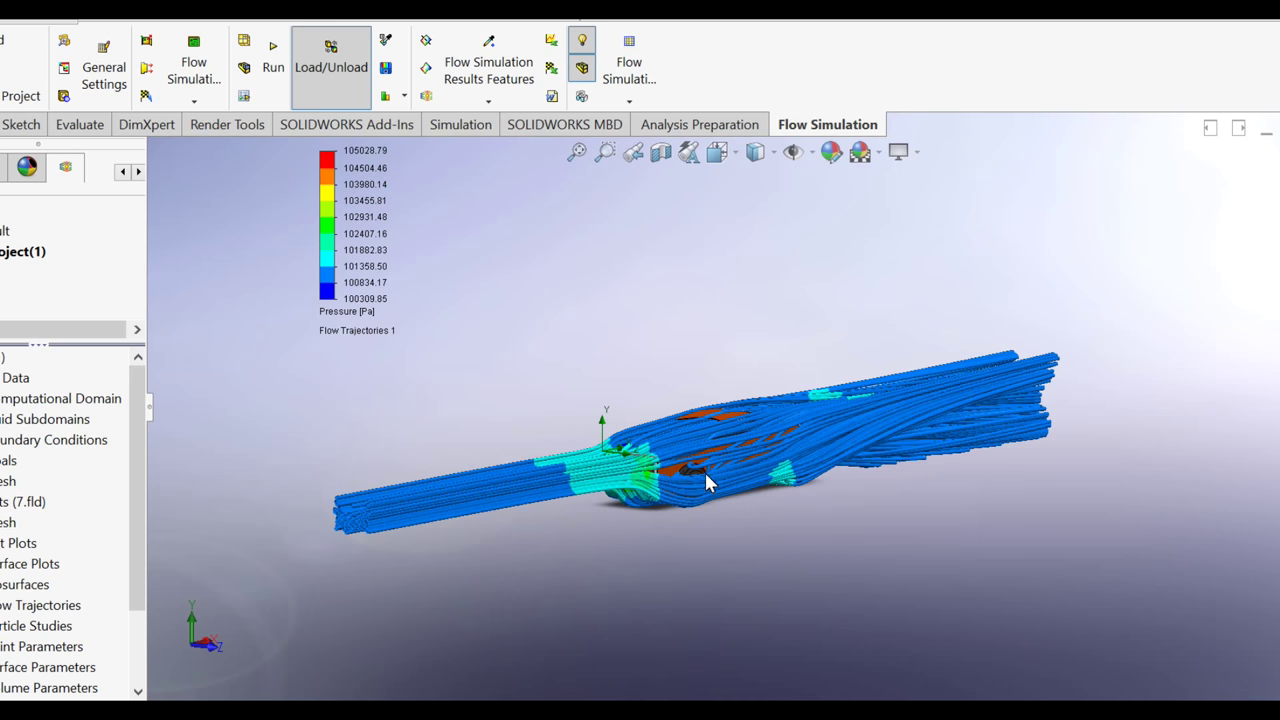
middle_click_drag(660, 490, 678, 530)
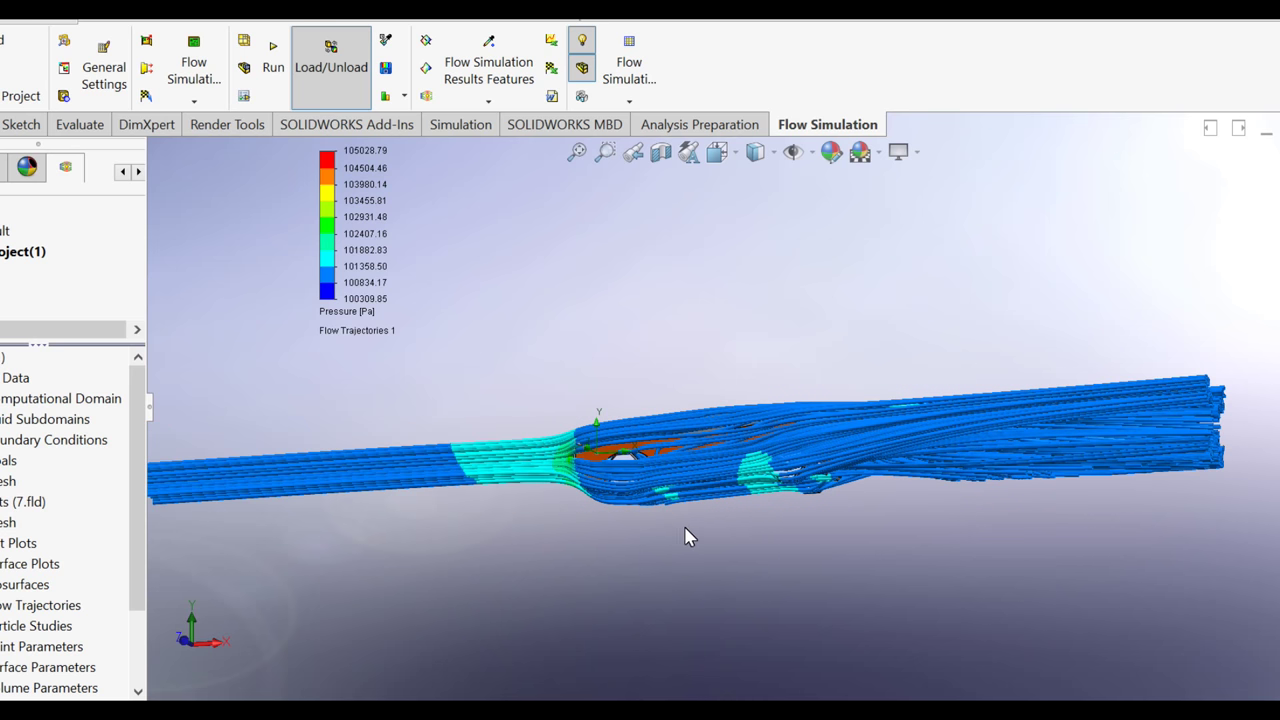
middle_click_drag(678, 530, 610, 490)
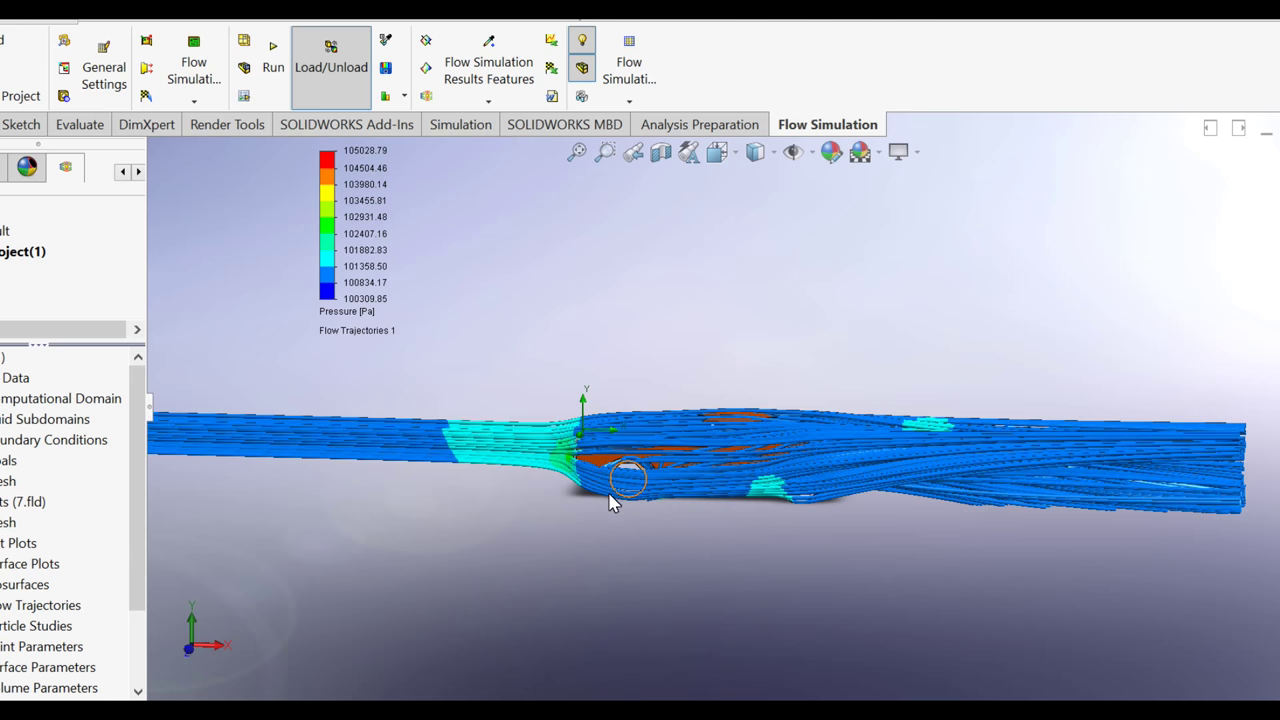
Step: Zoom in on the front wheel and rotate around the vertical axis to inspect its flow
scroll(575, 497, "down", 3)
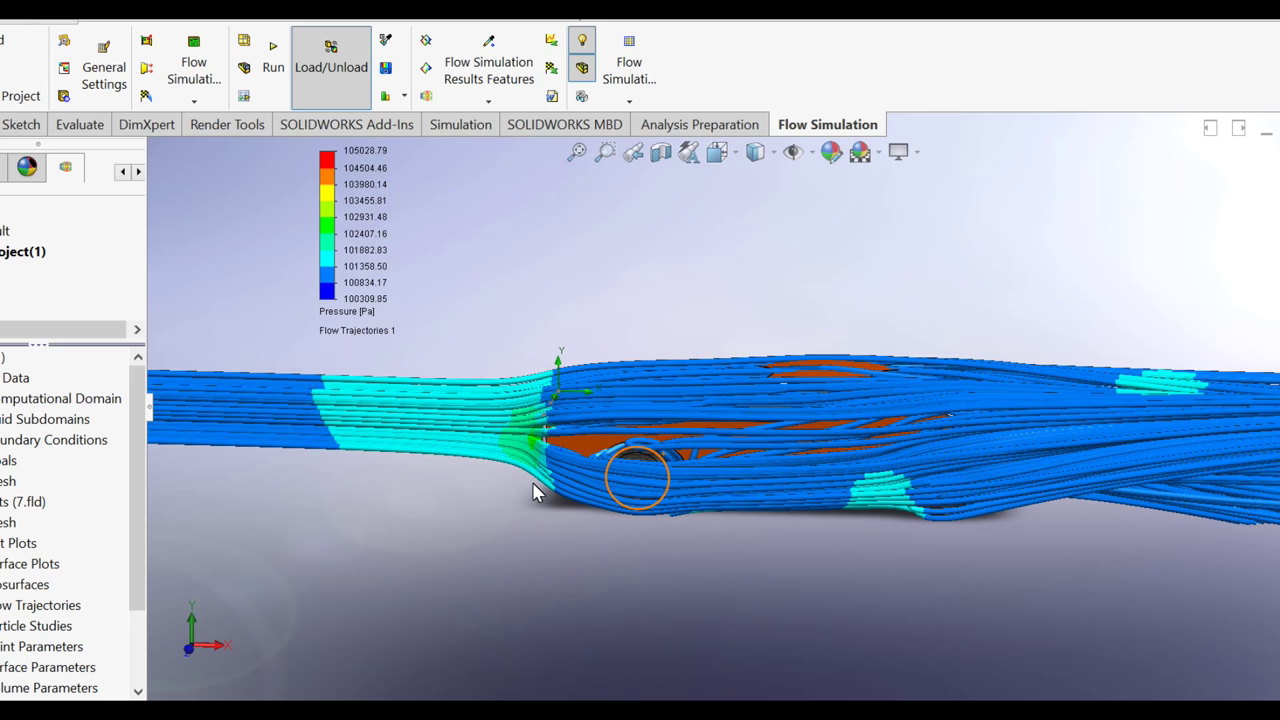
scroll(535, 492, "down", 1)
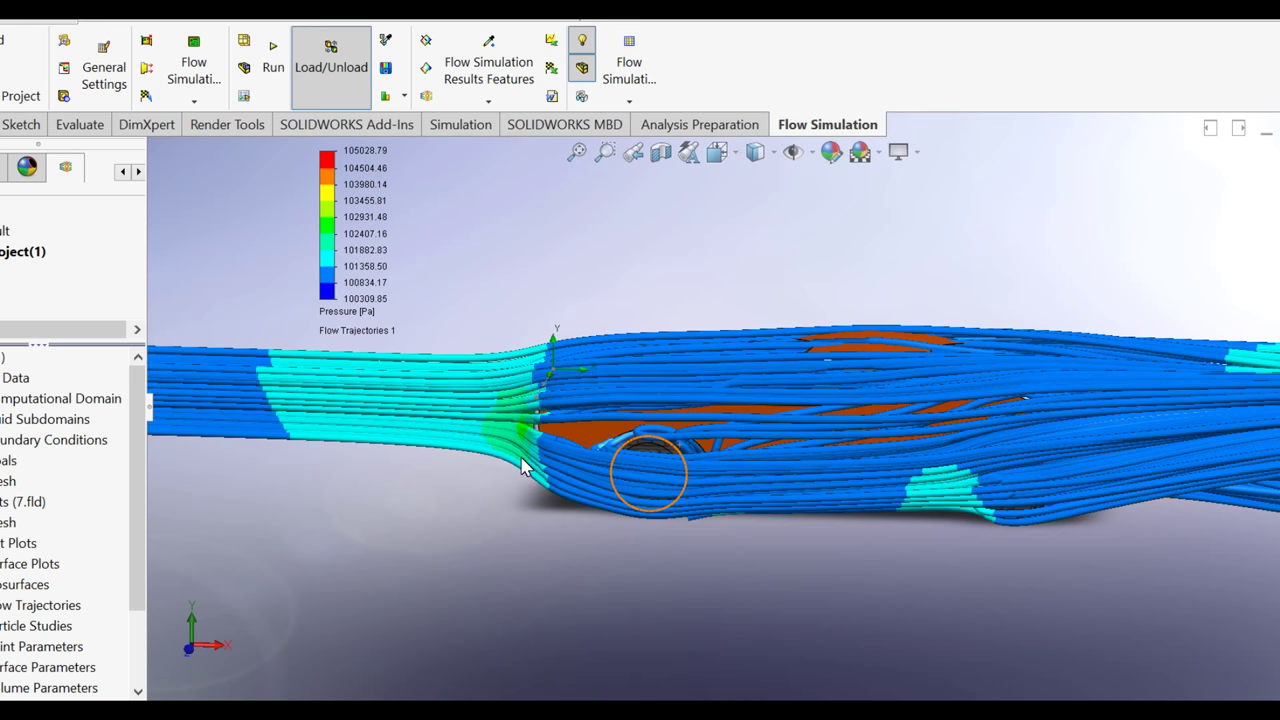
scroll(522, 468, "down", 2)
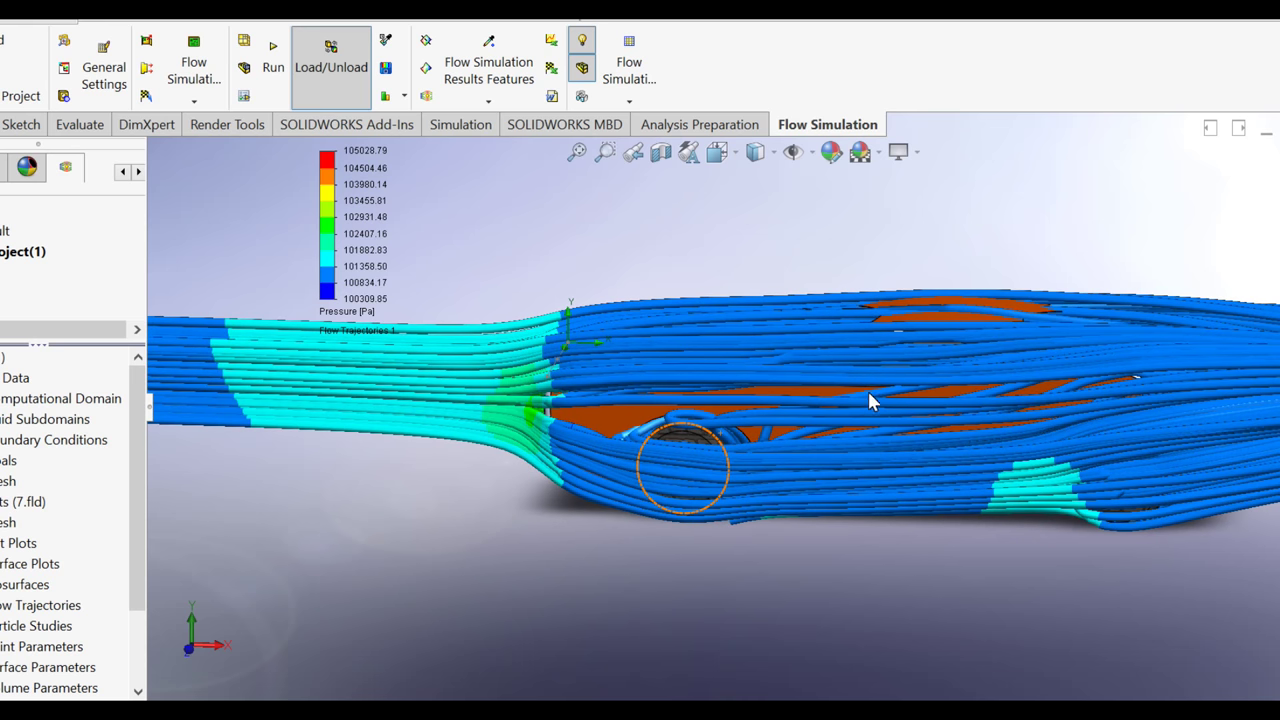
scroll(795, 530, "down", 2)
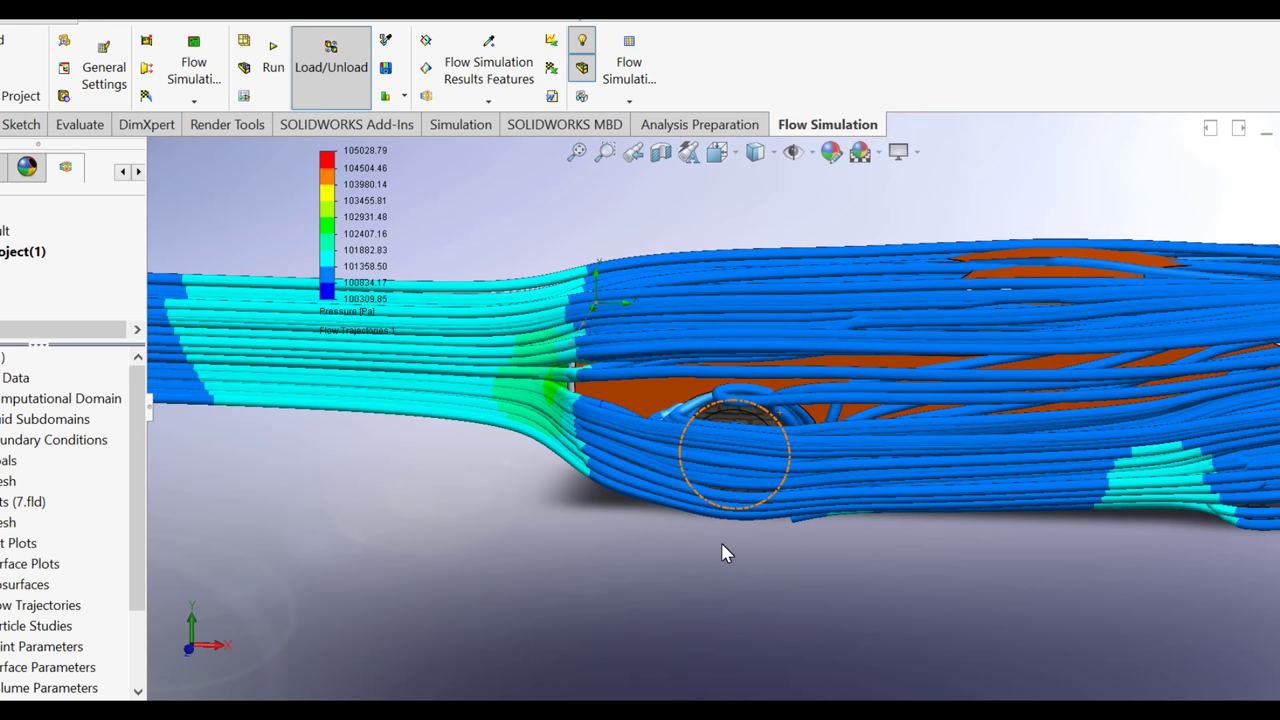
scroll(684, 545, "down", 1)
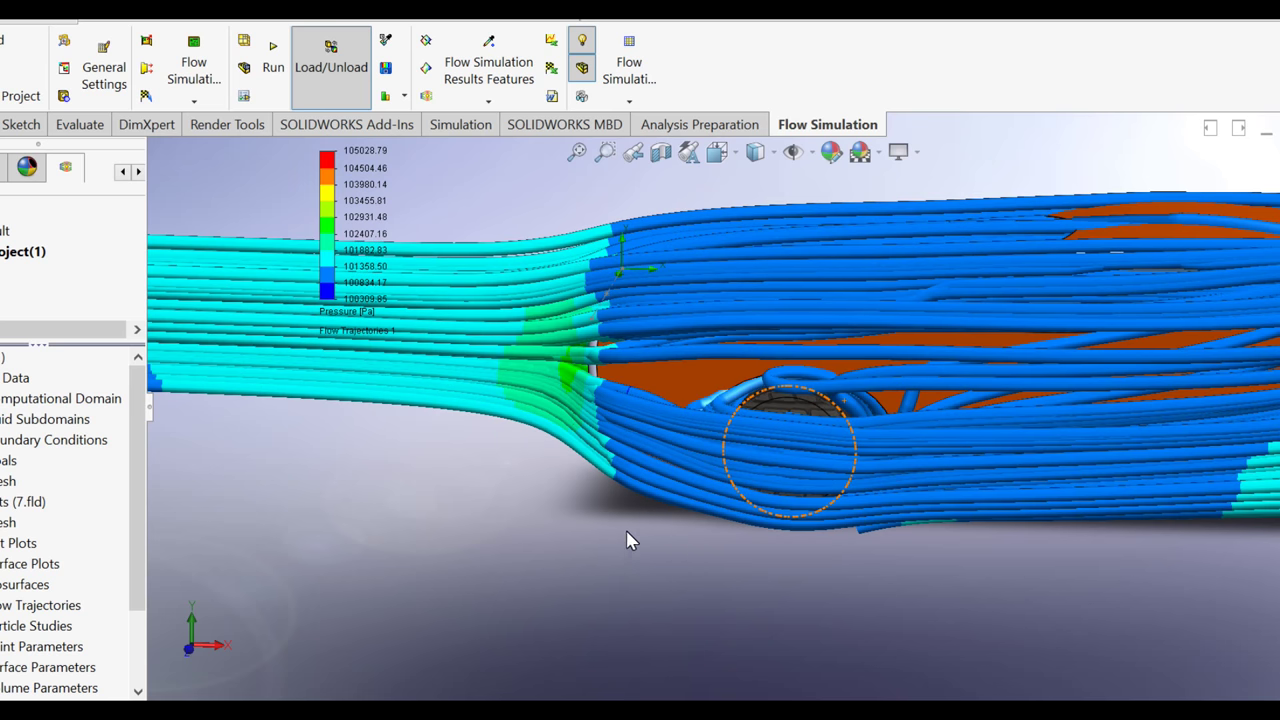
key("Left")
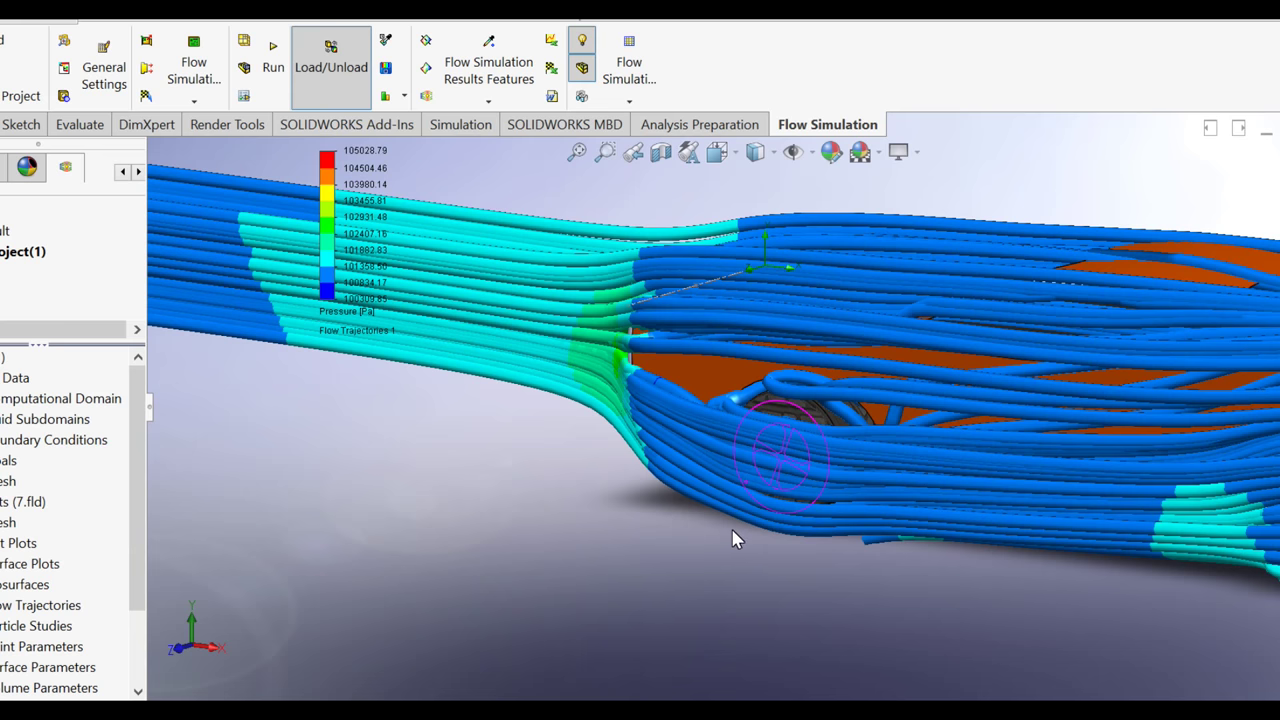
key("Left")
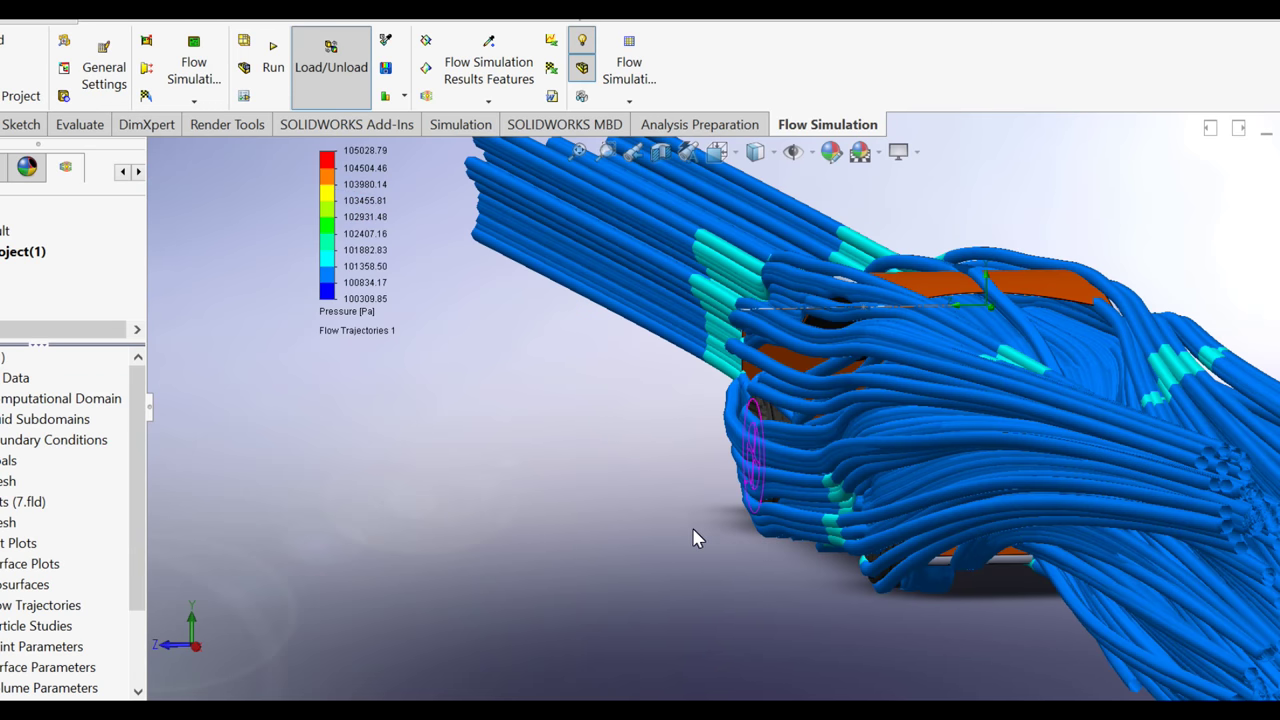
key("shift+Left")
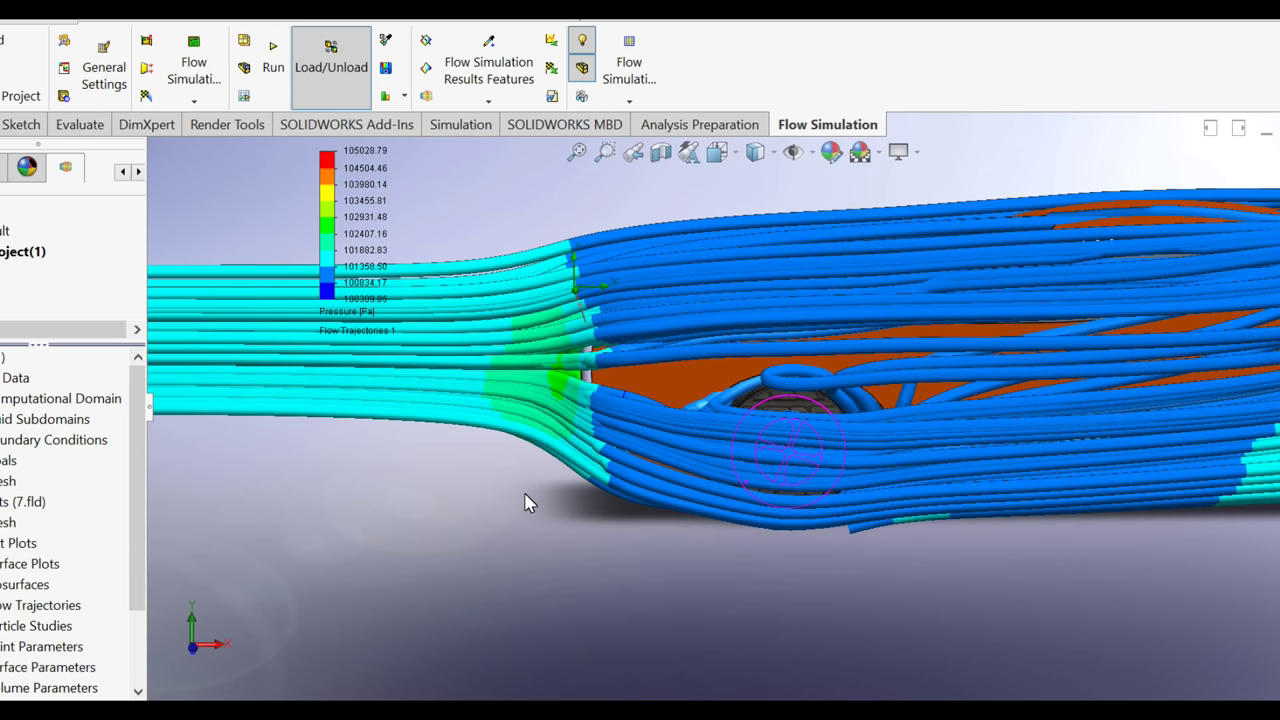
key("Left")
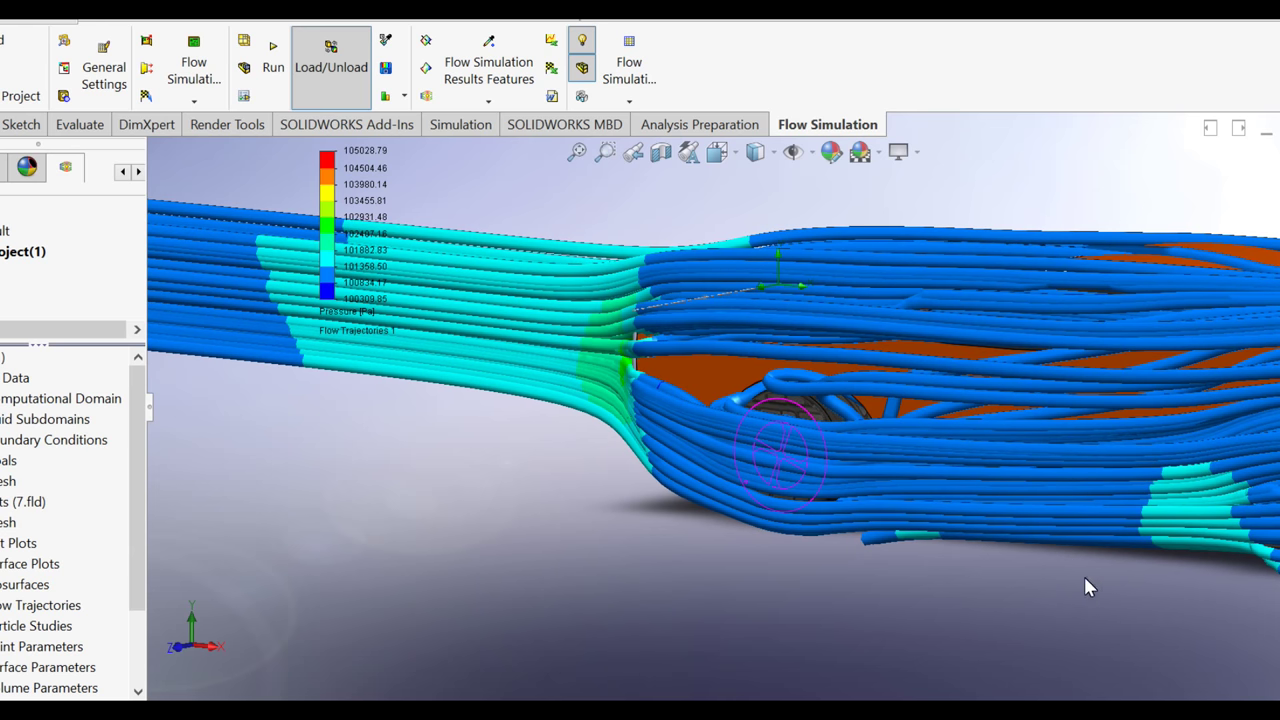
middle_click_drag(1112, 483, 1127, 461)
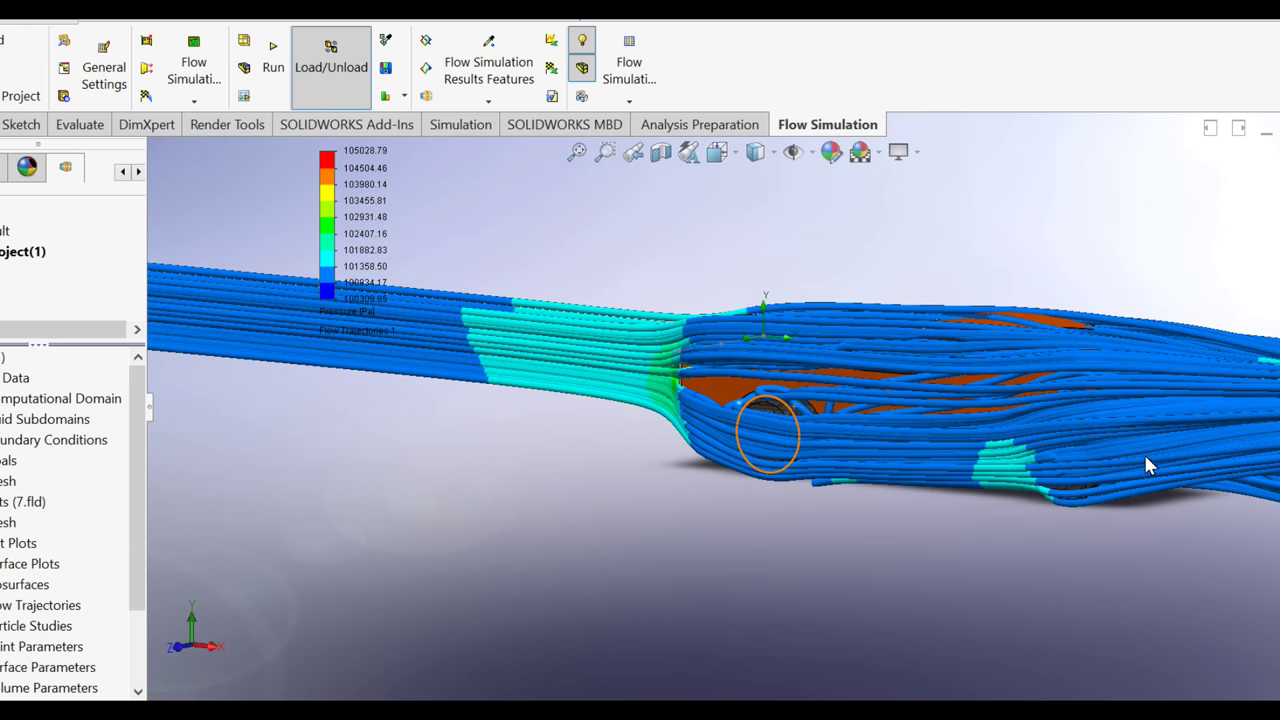
middle_click_drag(1217, 377, 878, 541)
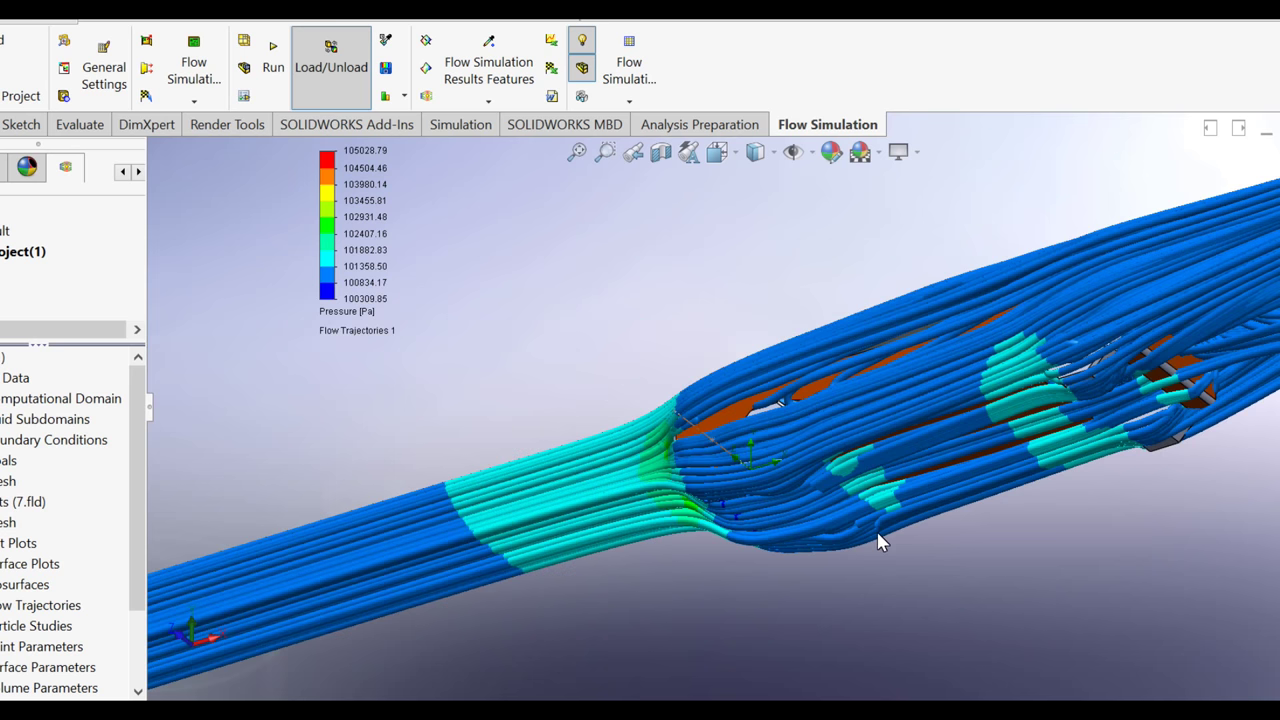
middle_click_drag(1076, 583, 1118, 603)
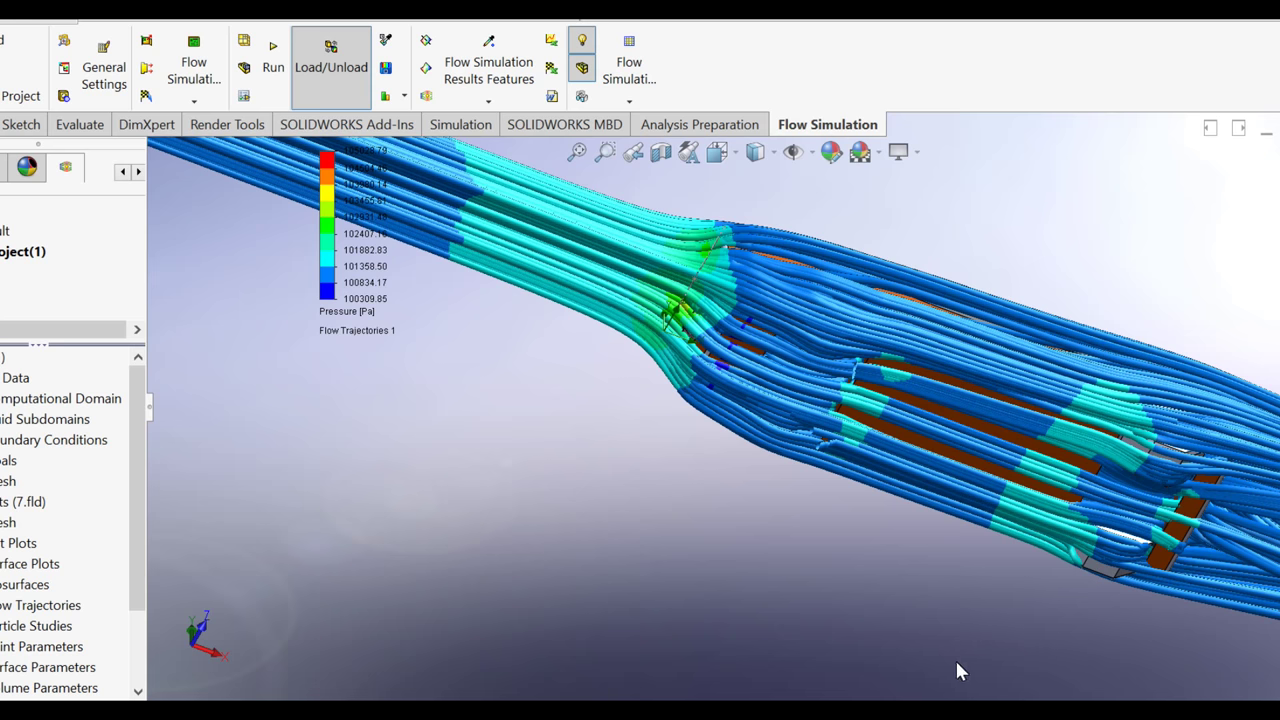
middle_click_drag(957, 670, 917, 669)
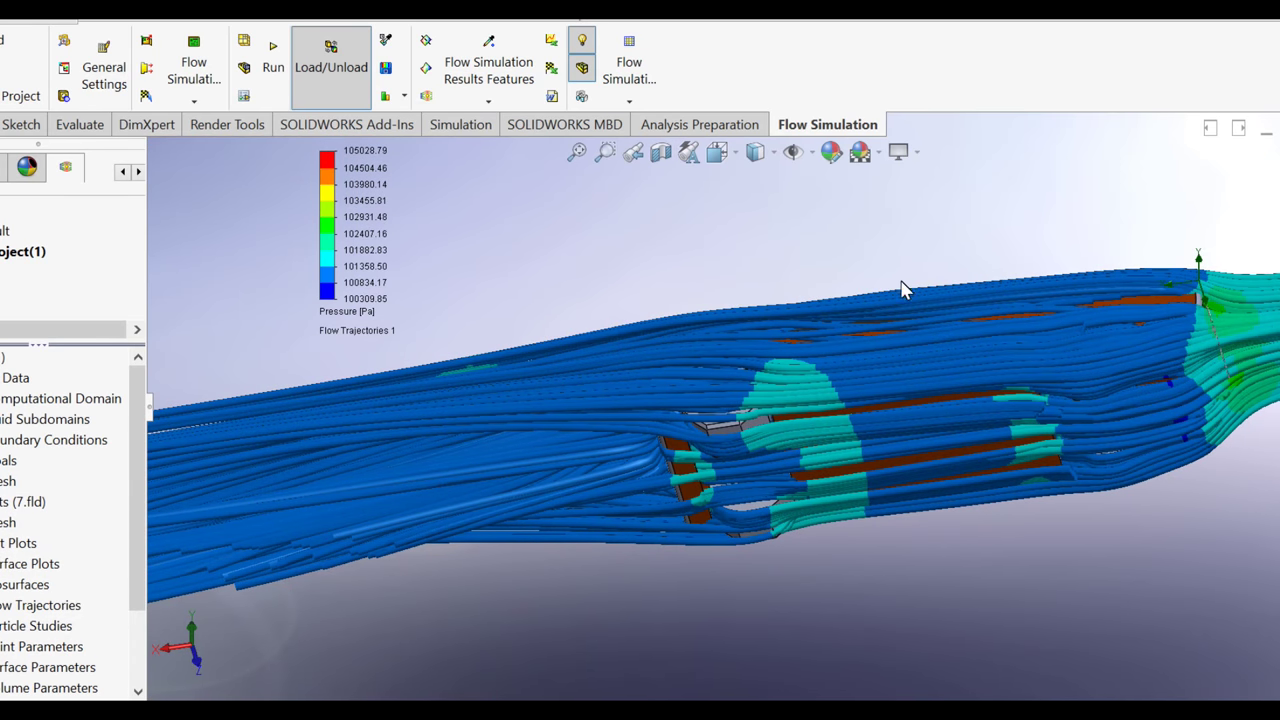
middle_click_drag(924, 340, 931, 376)
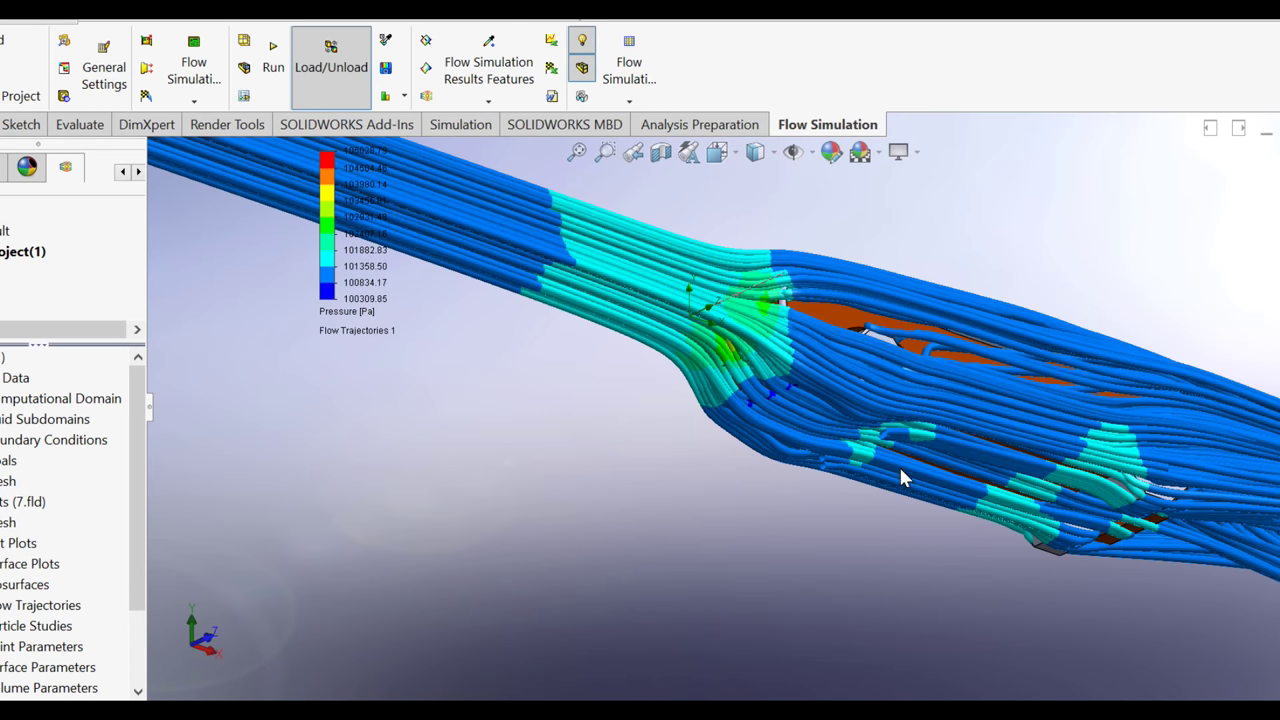
middle_click_drag(880, 508, 845, 510)
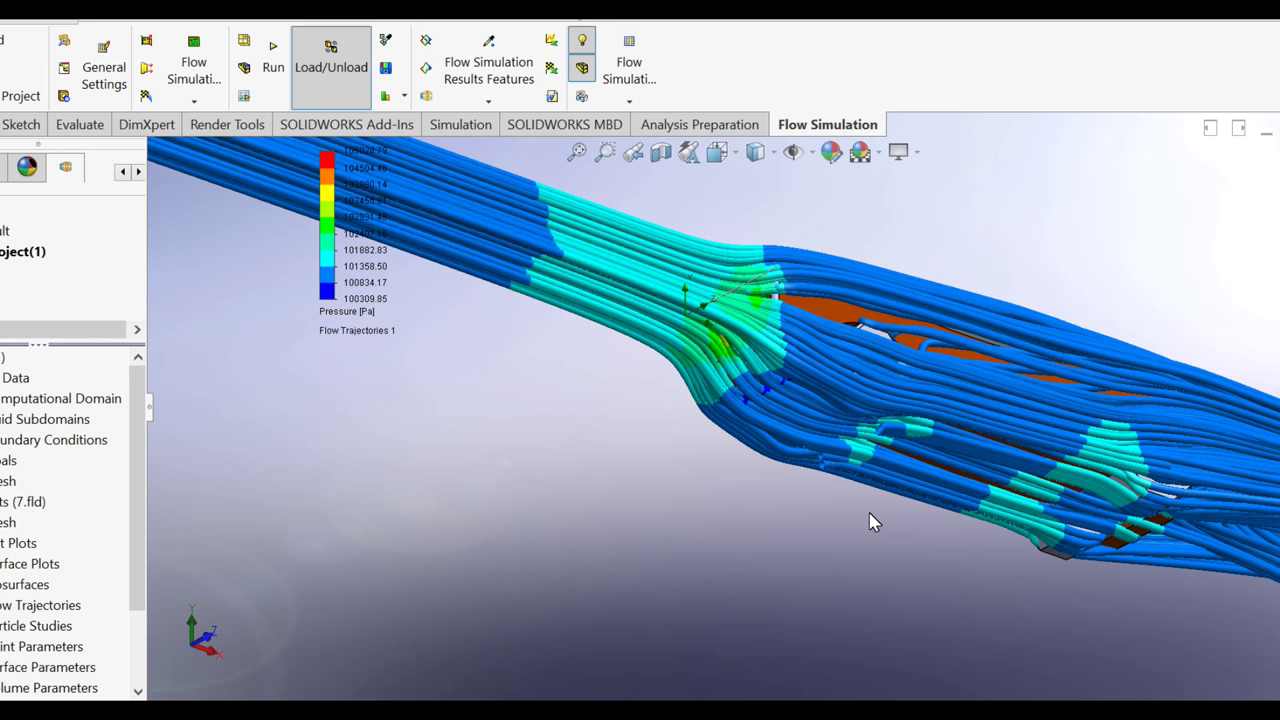
middle_click_drag(870, 522, 974, 534)
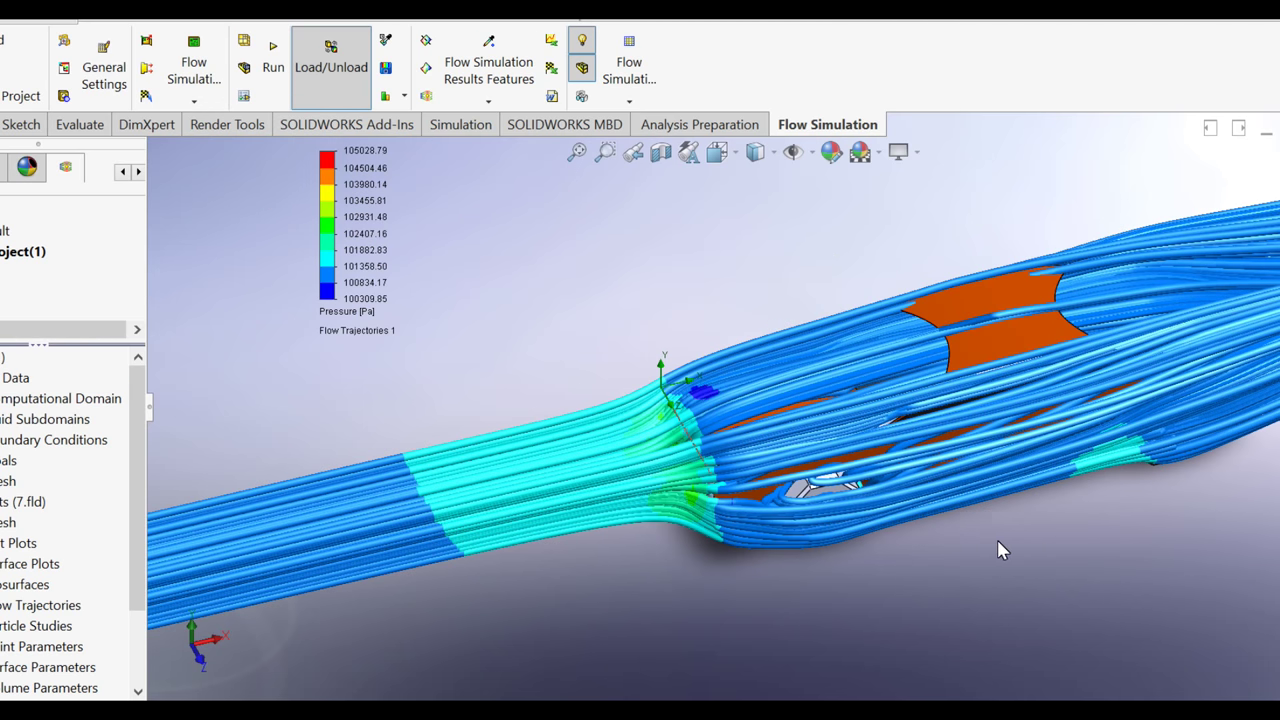
key("ctrl+3")
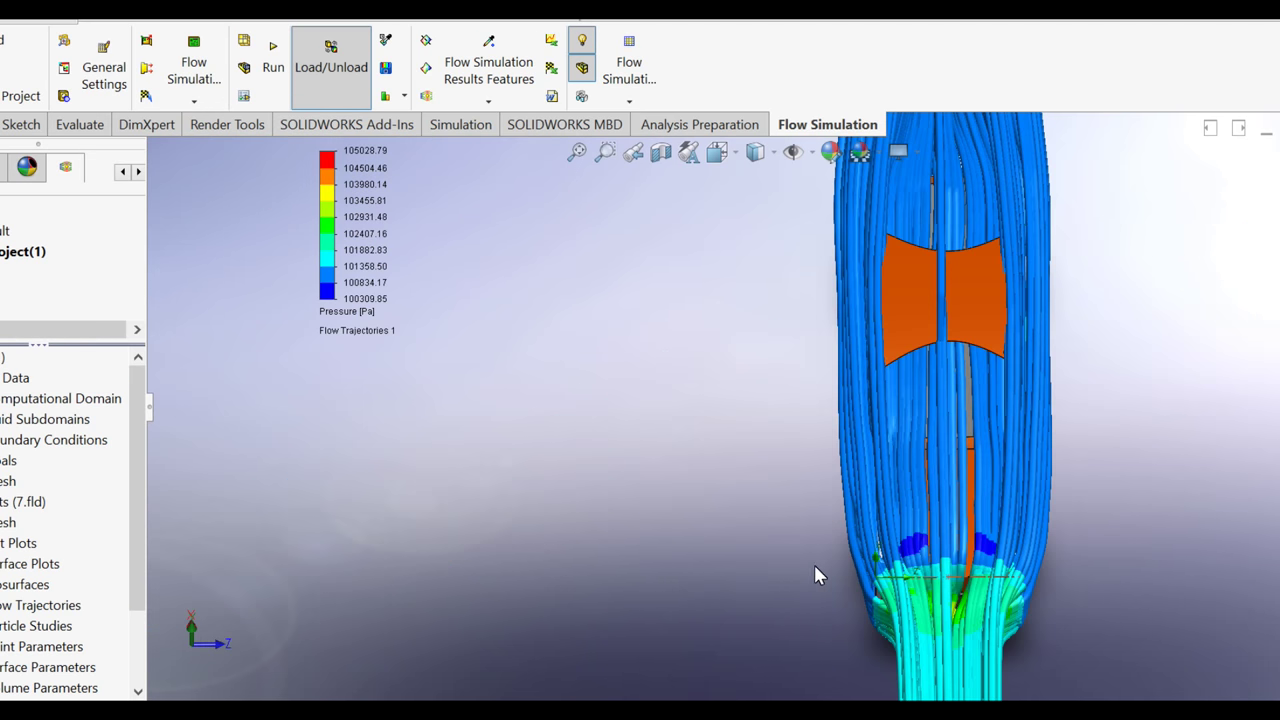
middle_click_drag(875, 482, 892, 455)
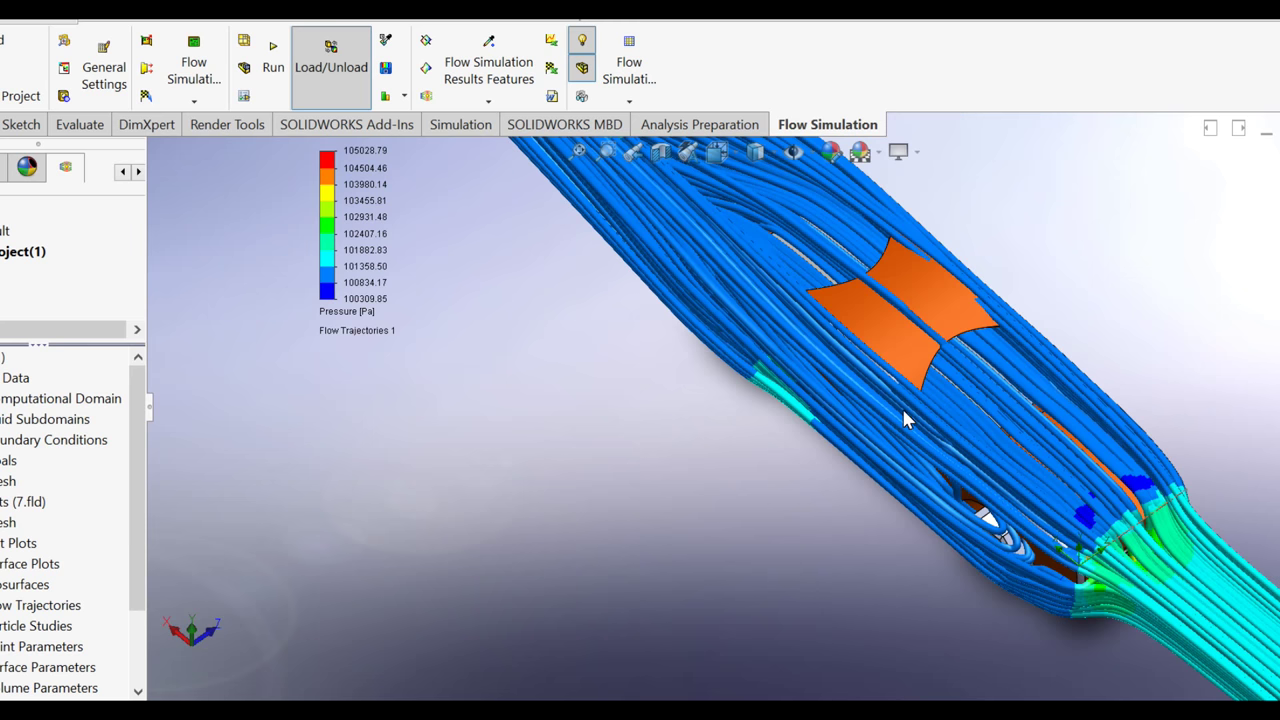
key("ctrl+2")
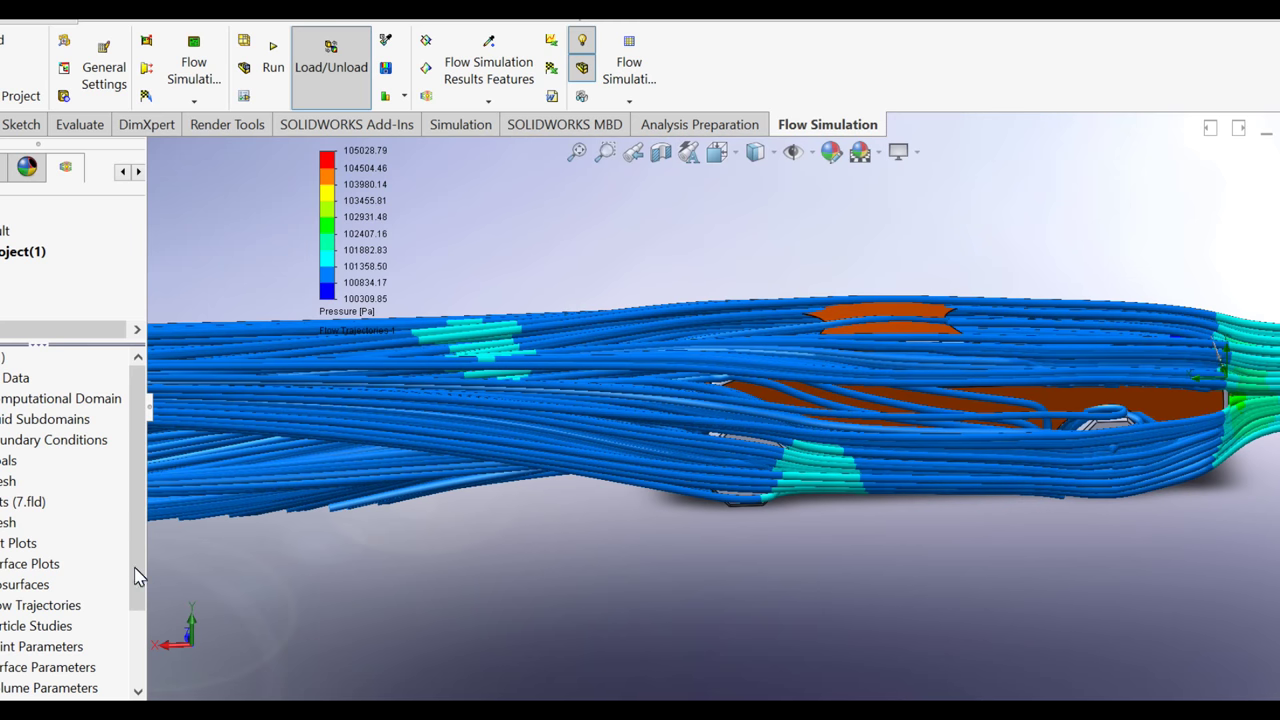
key("ctrl+7")
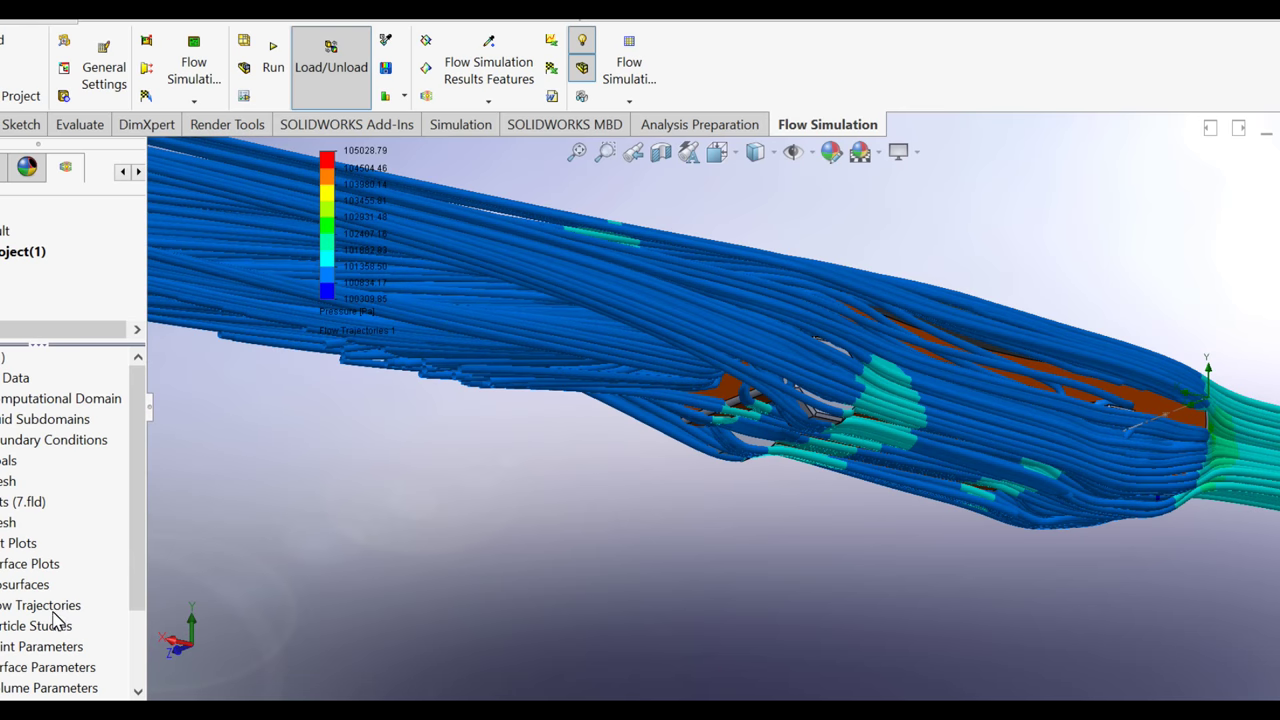
Step: Expand Flow Trajectories in the results tree and open Flow Trajectories 1 for editing
double_click(46, 606)
left_click(50, 626)
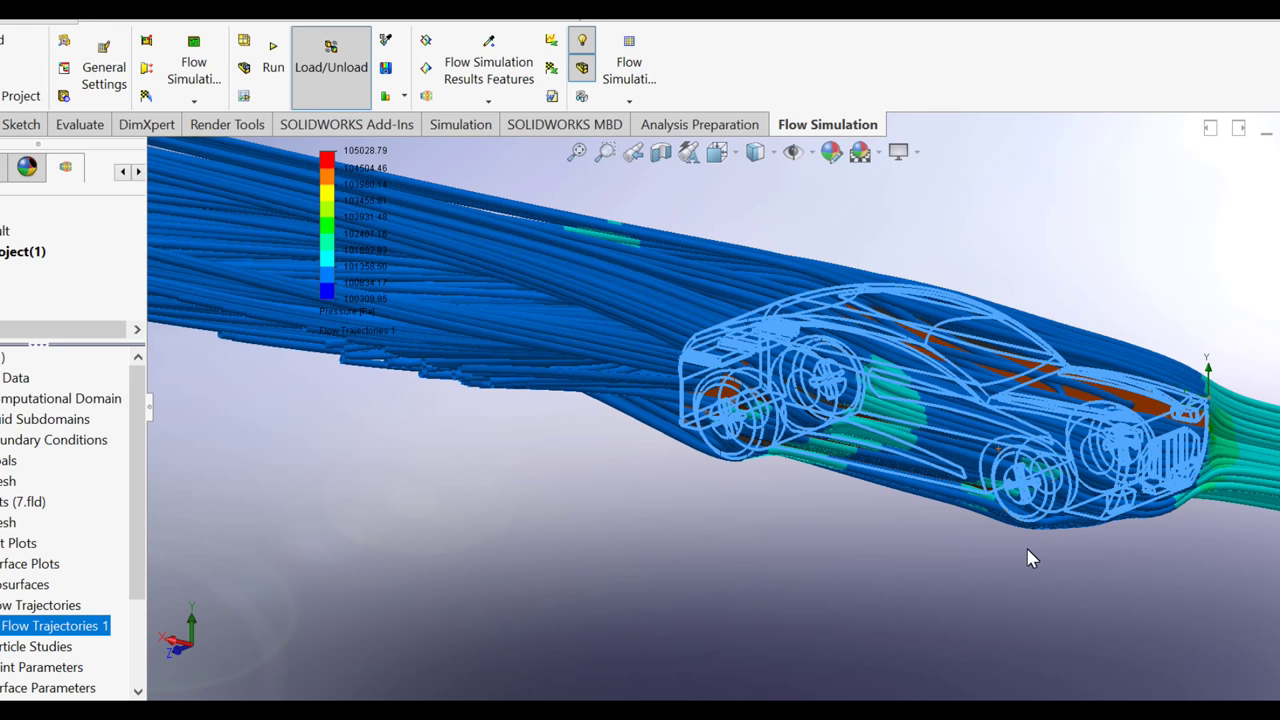
key("shift+F10")
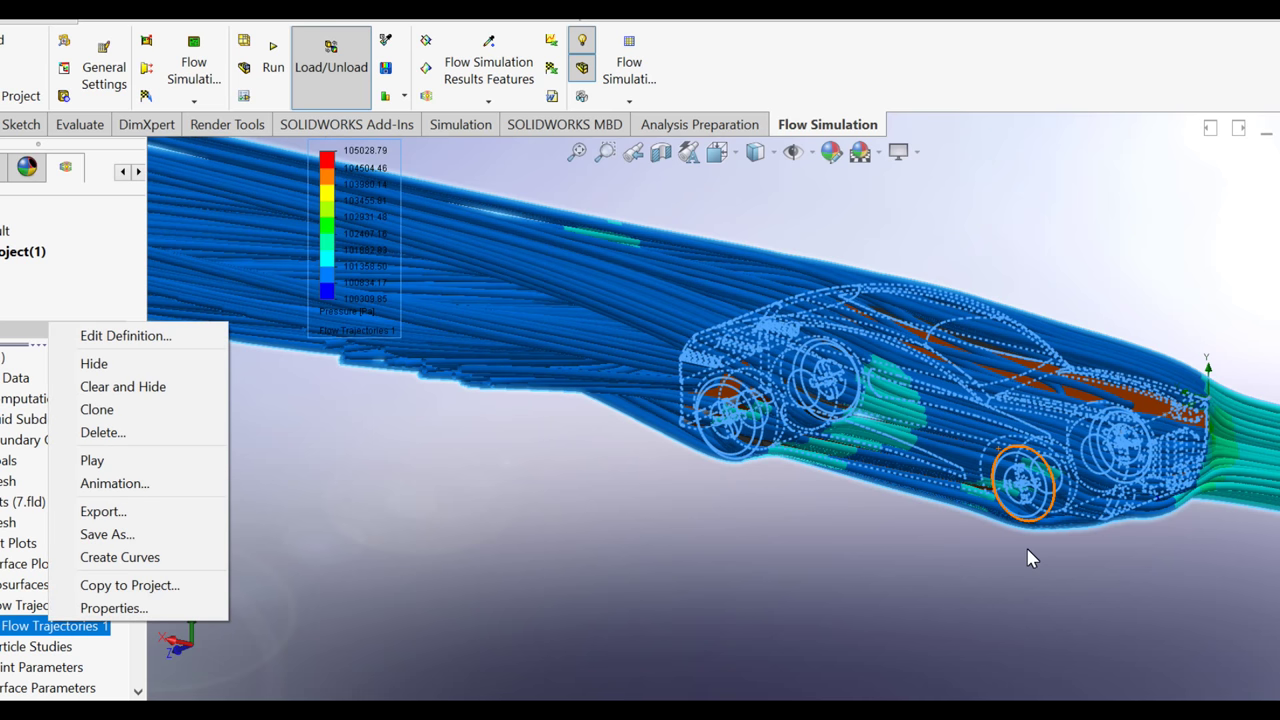
left_click(486, 423)
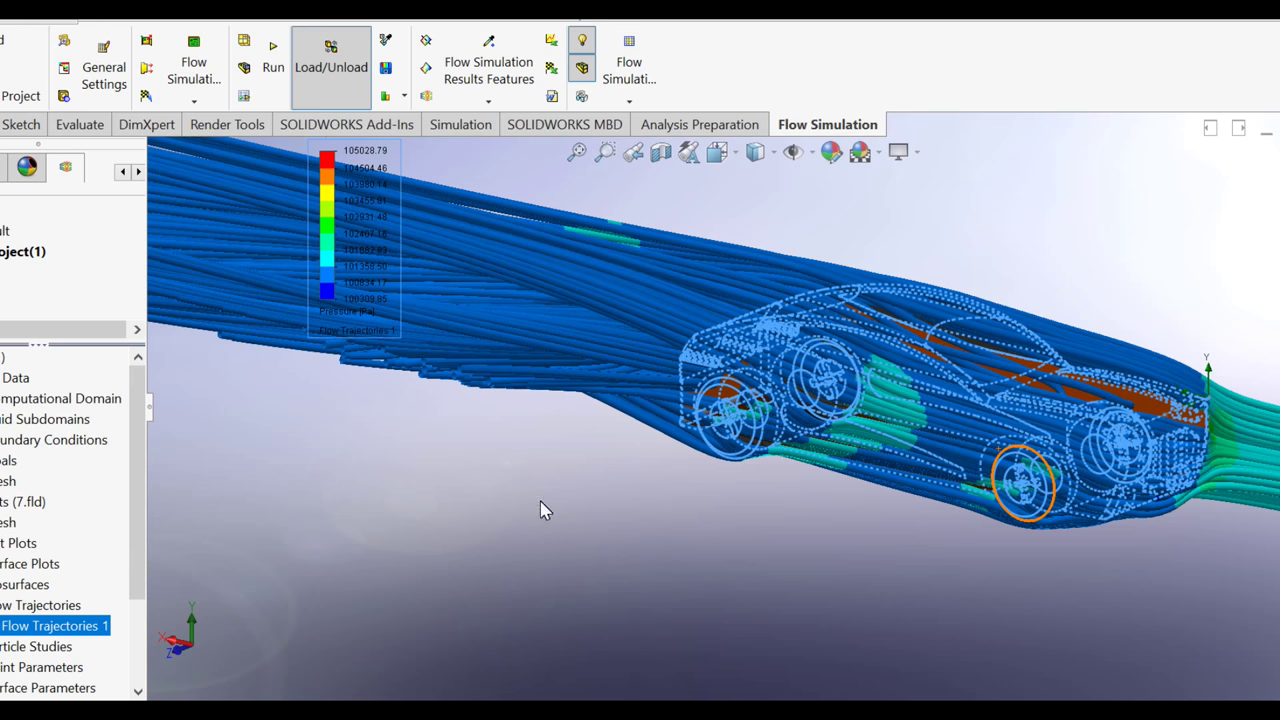
double_click(118, 622)
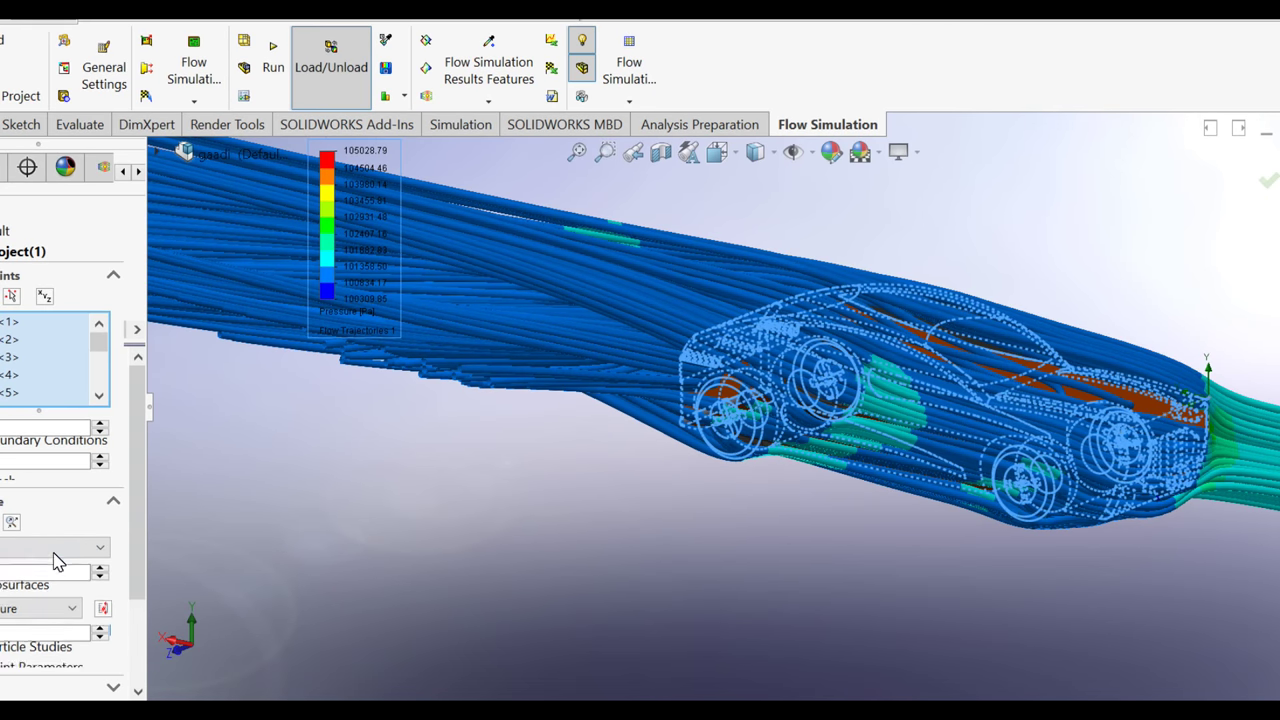
Step: Set Flow Trajectories 1 to draw as Arrows, then clear the selection in the model view
left_click(55, 548)
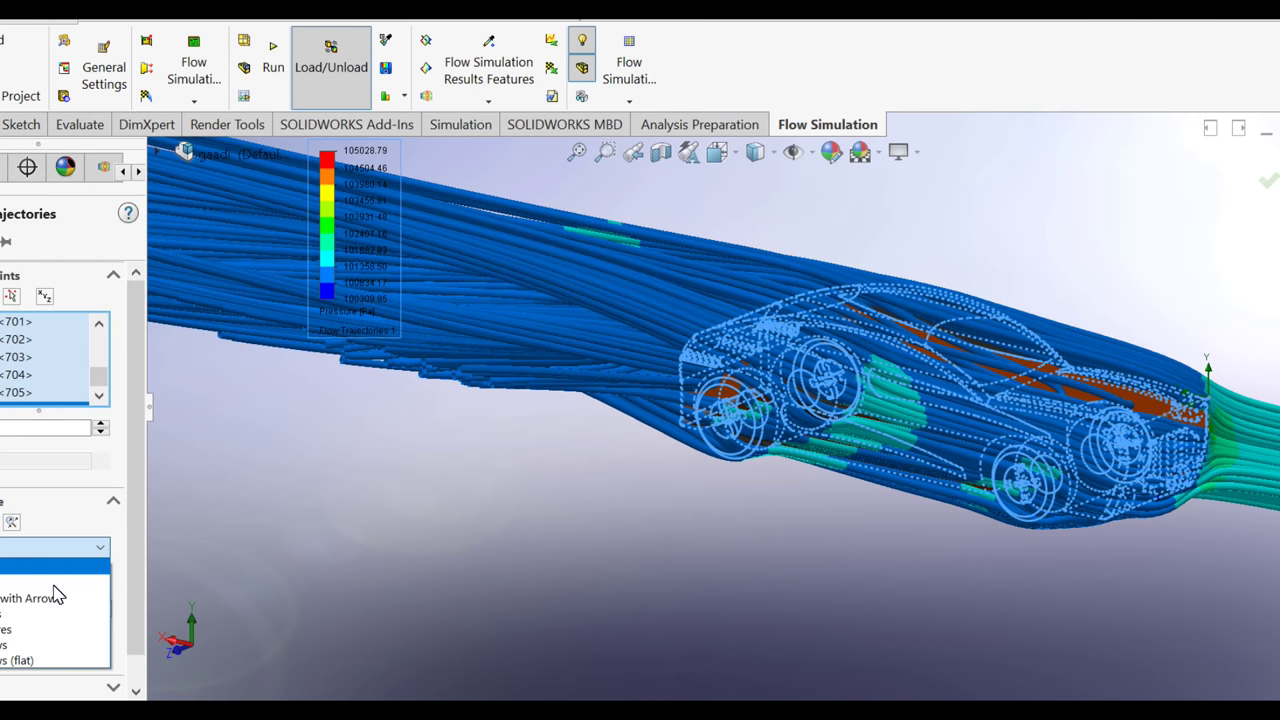
left_click(48, 645)
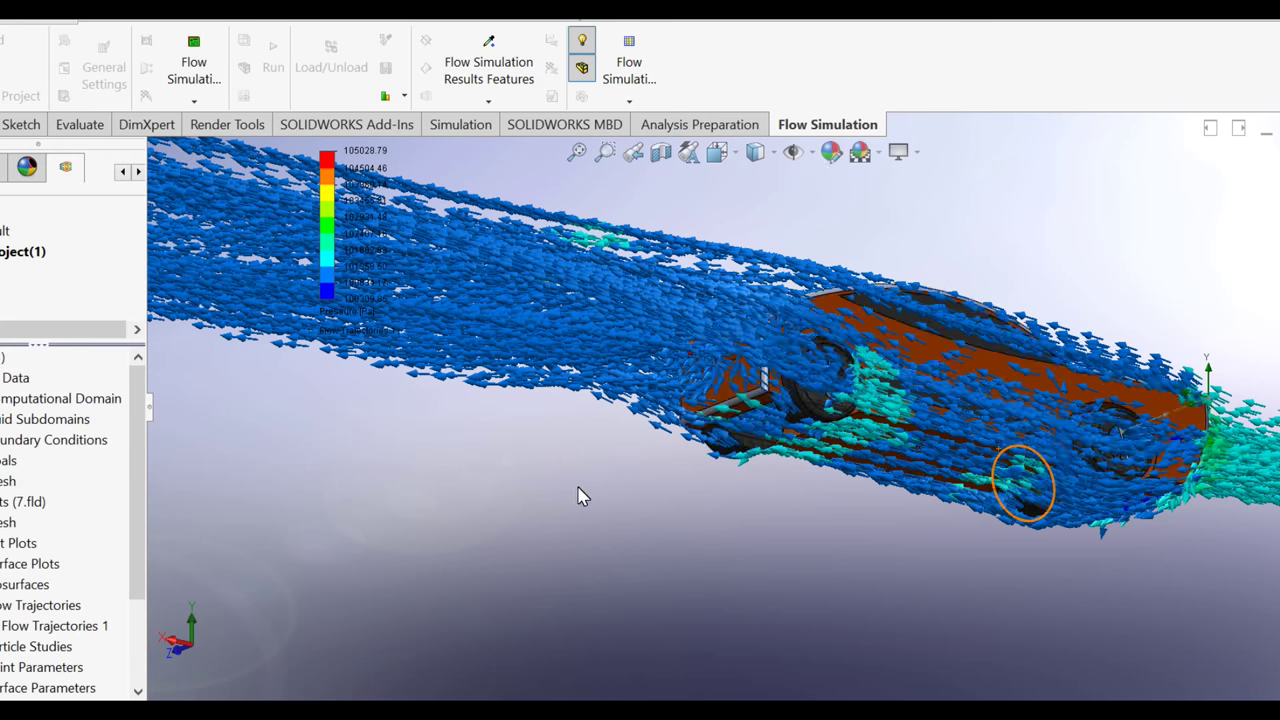
left_click(866, 547)
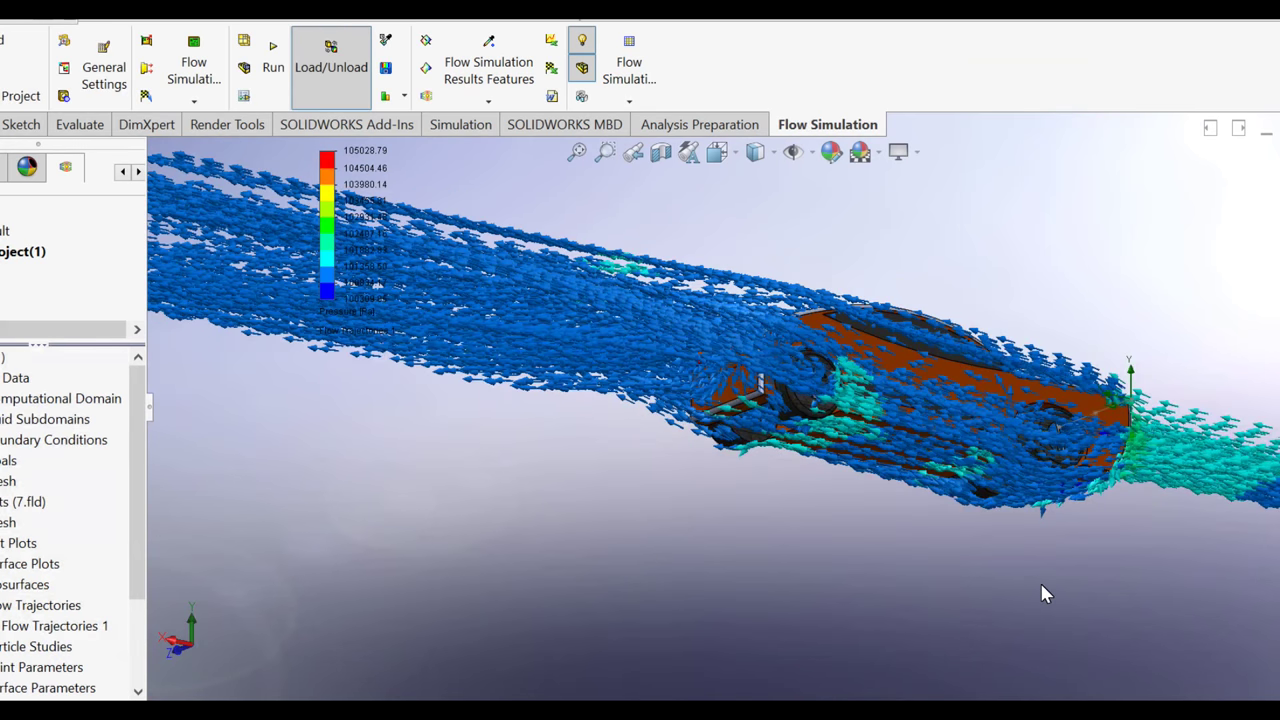
mouse_move(1018, 578)
middle_mouse_down()
mouse_move(986, 571)
mouse_move(766, 608)
mouse_move(816, 656)
mouse_move(794, 676)
mouse_move(740, 664)
middle_mouse_up()
scroll(740, 672, "down", 1)
scroll(700, 620, "down", 1)
scroll(651, 486, "down", 1)
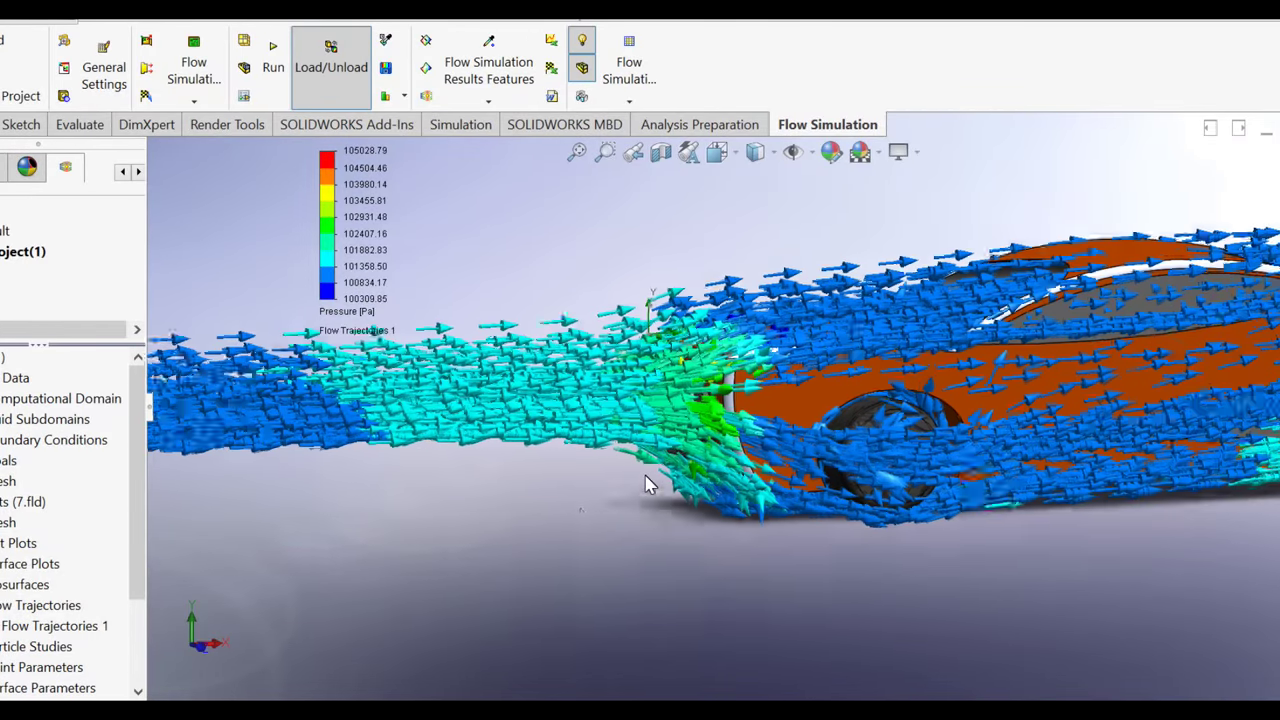
scroll(575, 525, "down", 2)
mouse_move(575, 525)
middle_mouse_down()
mouse_move(598, 549)
mouse_move(650, 565)
mouse_move(705, 515)
mouse_move(585, 470)
mouse_move(813, 481)
middle_mouse_up()
scroll(813, 481, "up", 2)
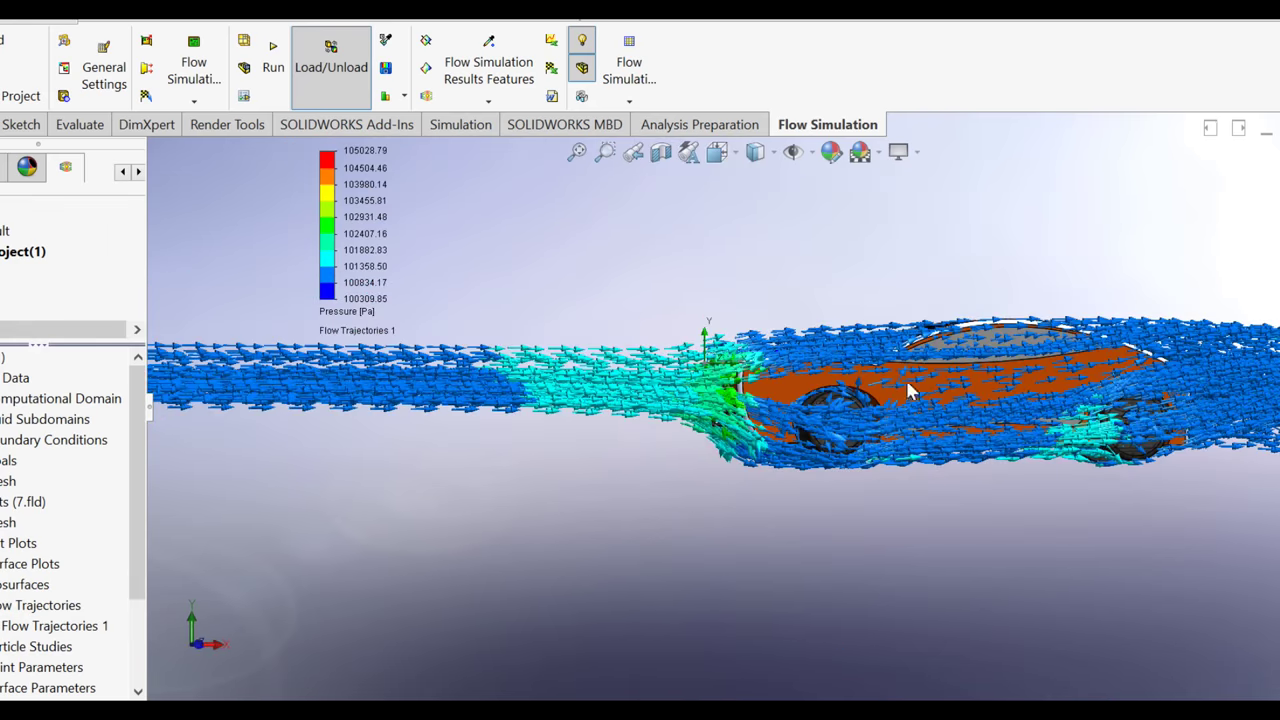
scroll(835, 415, "down", 1)
scroll(837, 411, "down", 2)
scroll(822, 433, "down", 3)
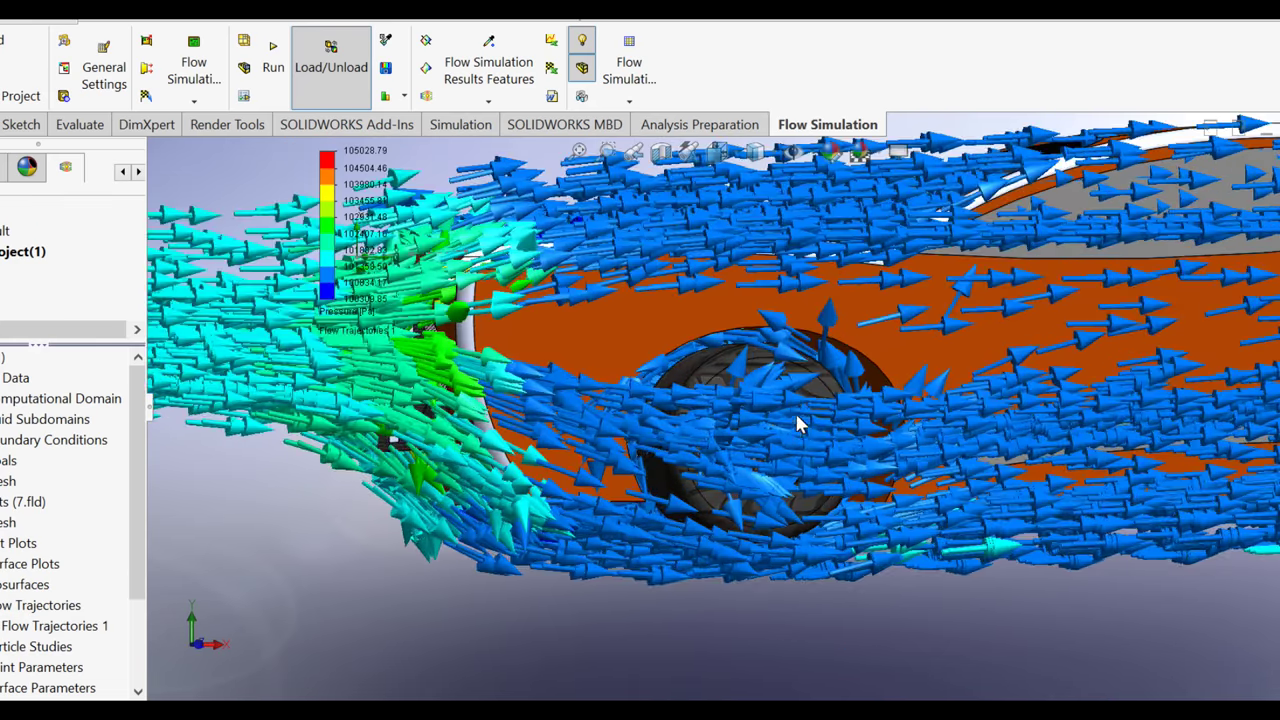
scroll(800, 405, "down", 1)
scroll(825, 430, "down", 1)
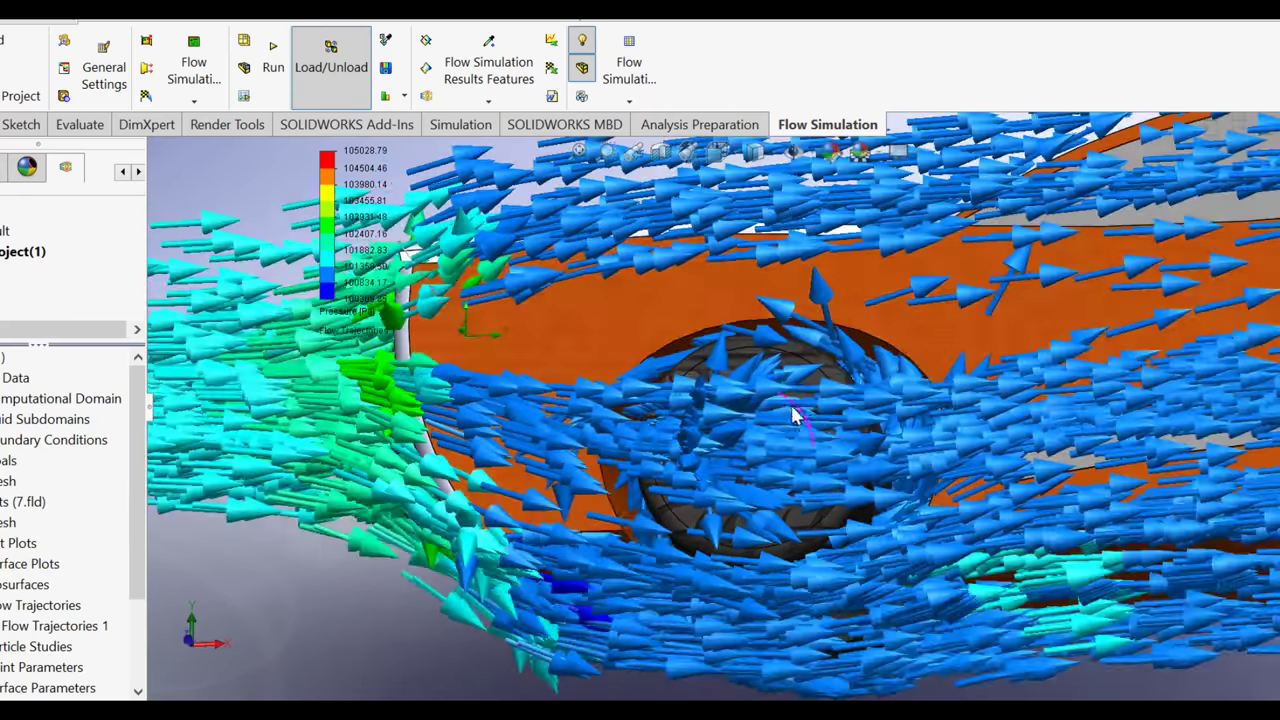
scroll(1050, 502, "up", 2)
scroll(1047, 499, "up", 1)
scroll(1056, 476, "up", 1)
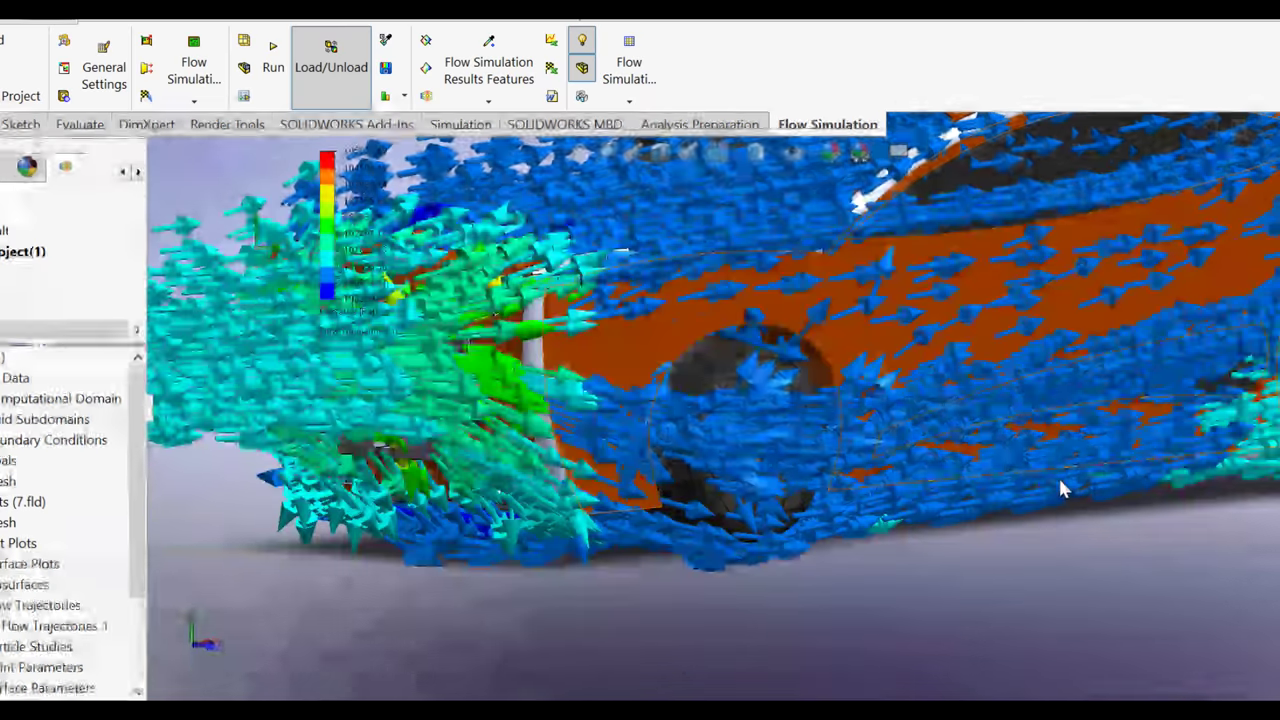
scroll(1080, 468, "up", 1)
scroll(1160, 307, "up", 2)
scroll(1062, 295, "up", 1)
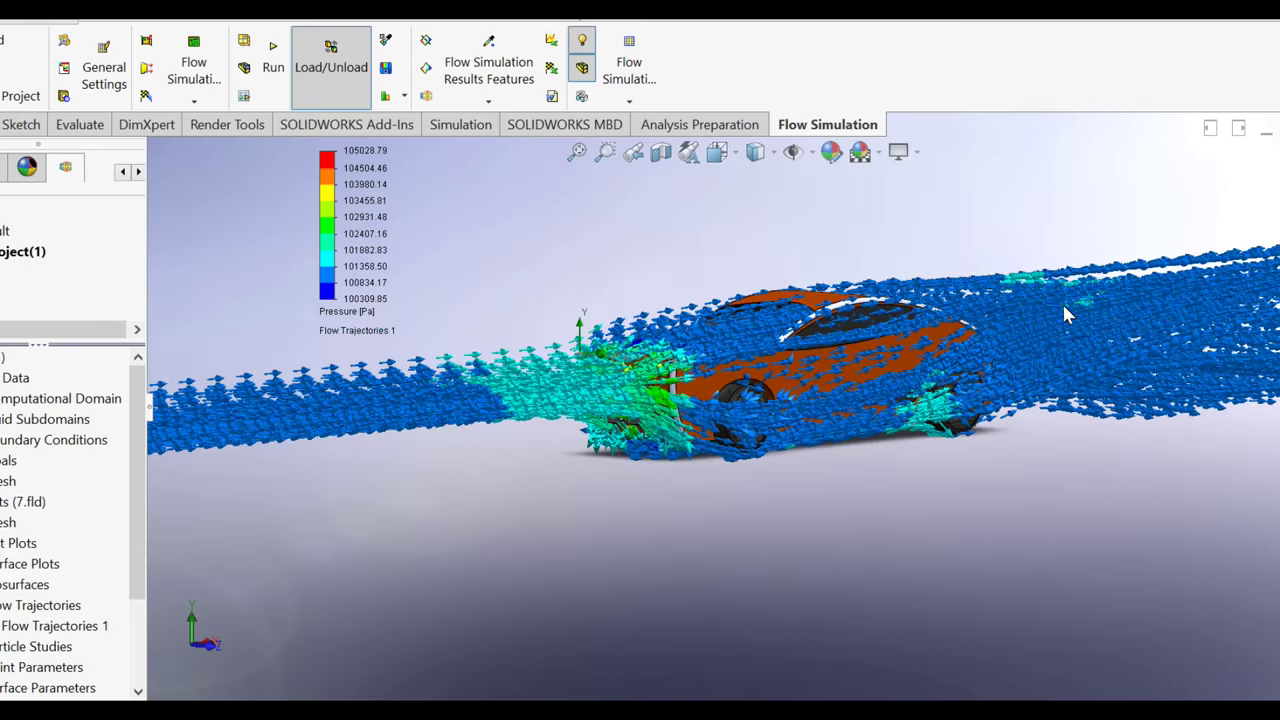
scroll(940, 413, "down", 1)
scroll(940, 413, "down", 2)
scroll(880, 500, "down", 1)
scroll(870, 500, "down", 1)
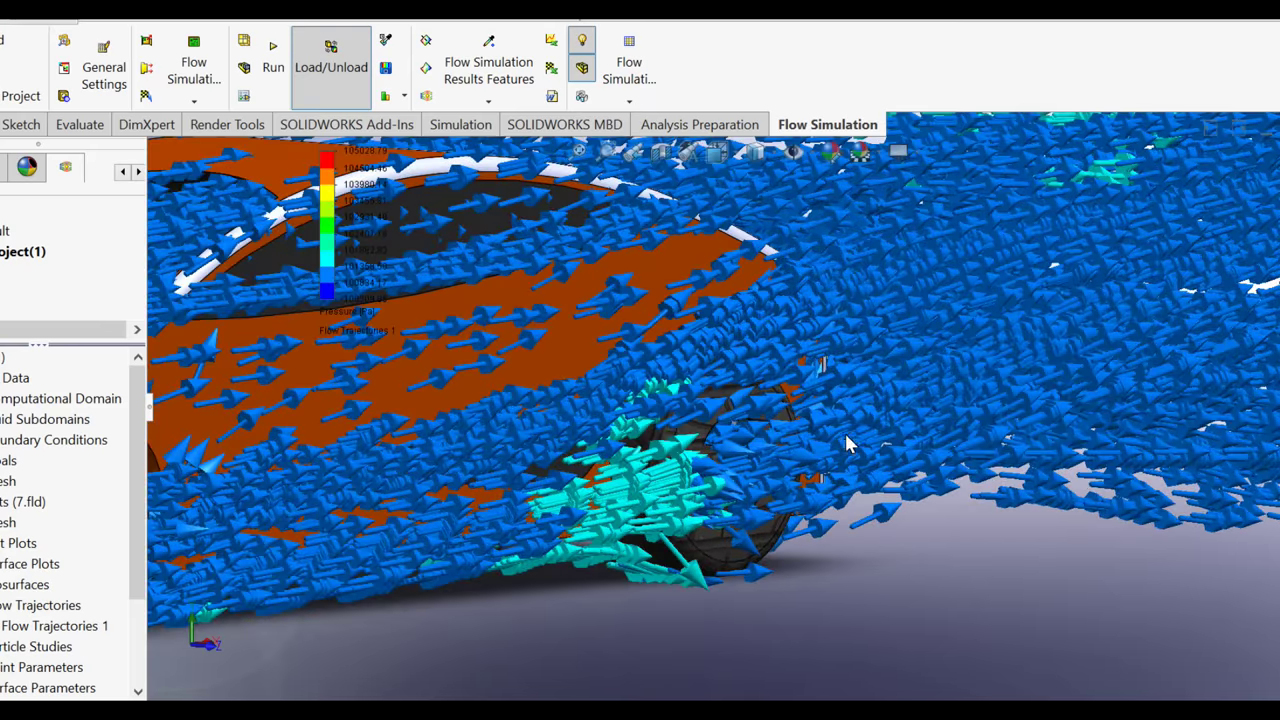
scroll(830, 375, "down", 1)
middle_click_drag(830, 375, 835, 630)
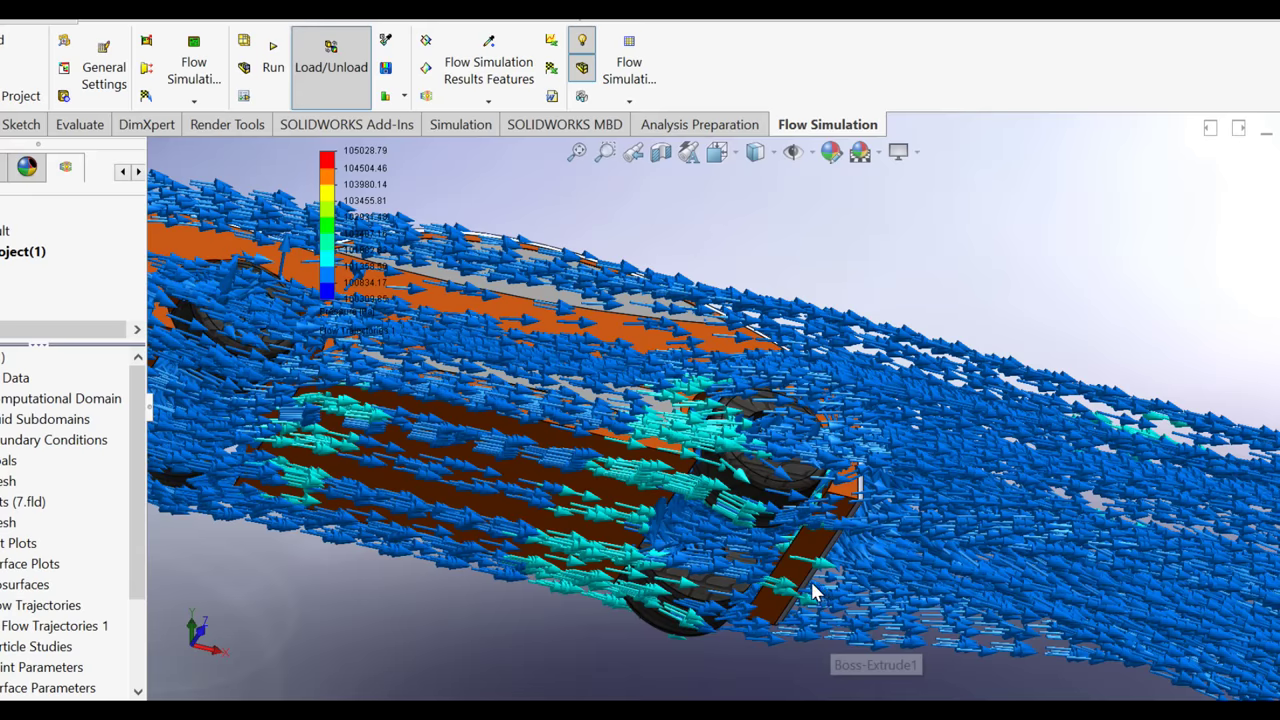
mouse_move(833, 630)
middle_mouse_down()
mouse_move(766, 529)
mouse_move(736, 633)
mouse_move(657, 517)
mouse_move(517, 417)
mouse_move(595, 422)
mouse_move(614, 437)
mouse_move(571, 425)
mouse_move(555, 370)
middle_mouse_up()
scroll(760, 510, "down", 1)
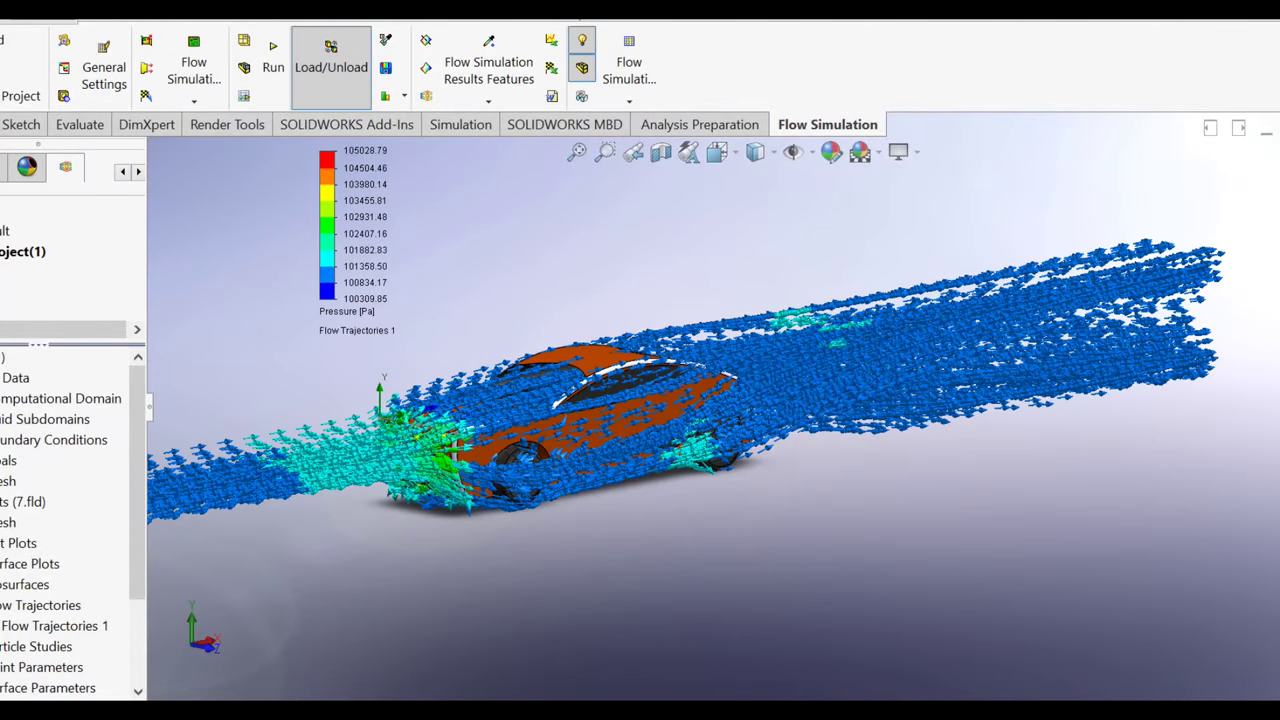